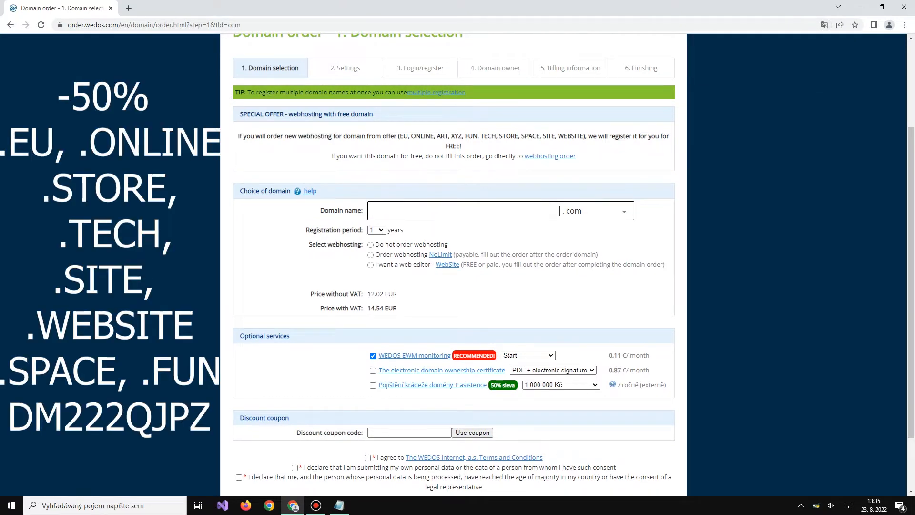
- Copy the domain discount code from the saved coupon codes in Notepad
scroll(453, 265, "down", 1)
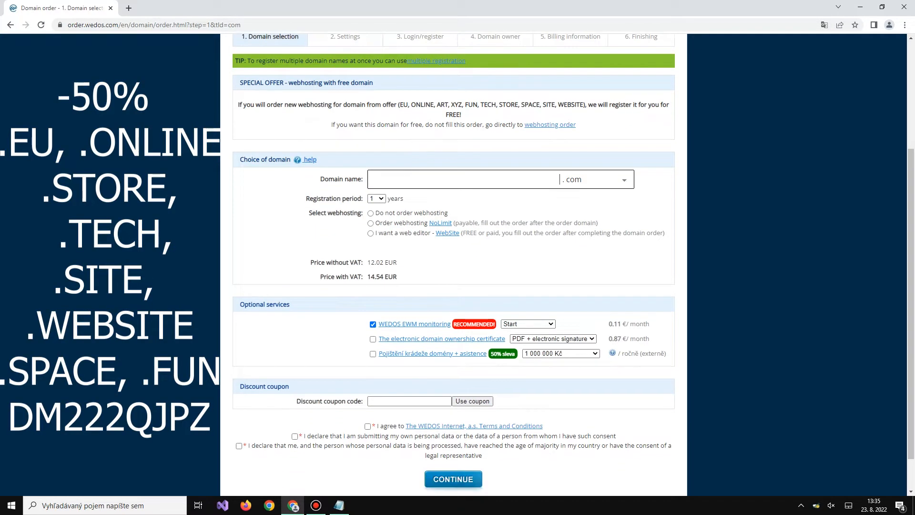
left_click(339, 505)
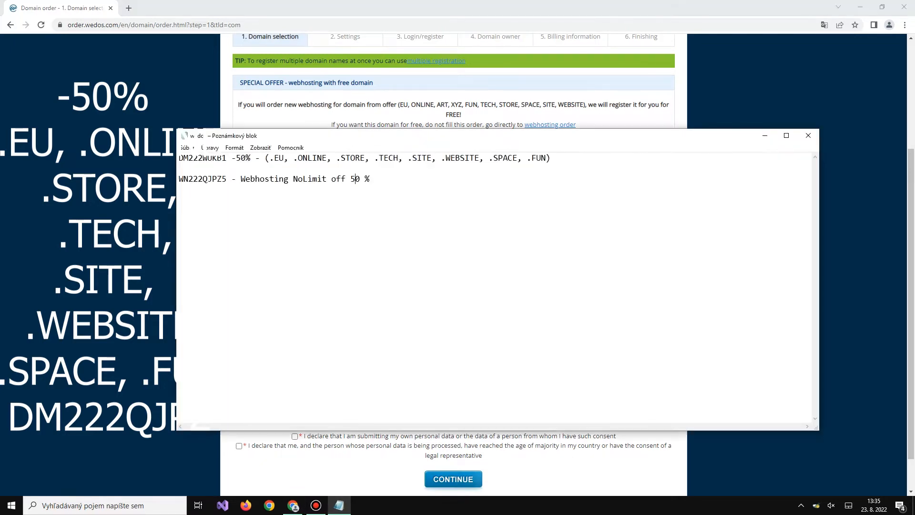
left_click_drag(275, 158, 542, 158)
left_click(250, 158)
left_click(231, 158)
left_click_drag(179, 158, 227, 157)
right_click(218, 156)
left_click(238, 189)
- Order the domain testtrdd.site and apply the copied domain discount coupon
key("alt+Tab")
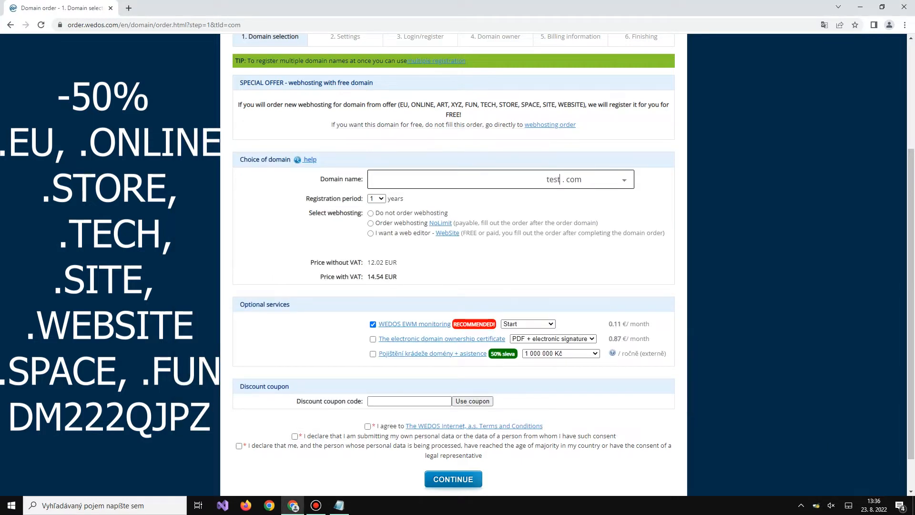
type("trdd")
key("Tab")
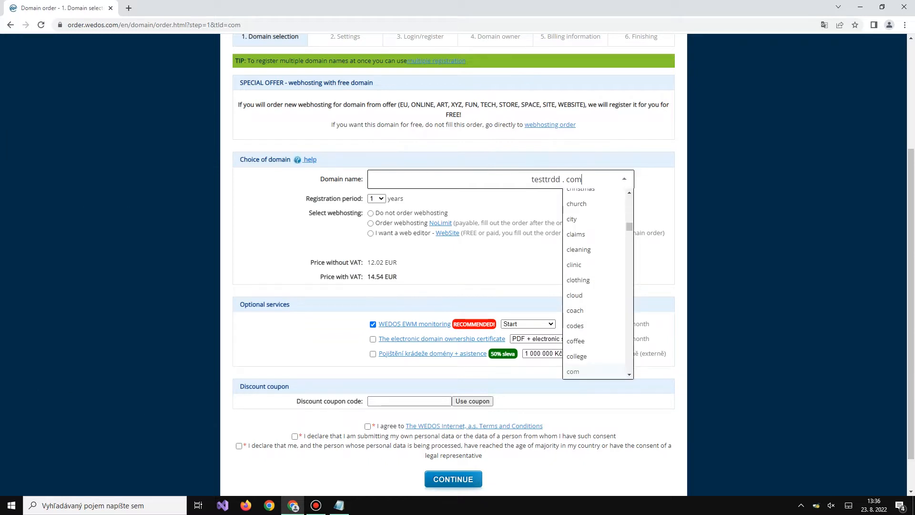
type("site")
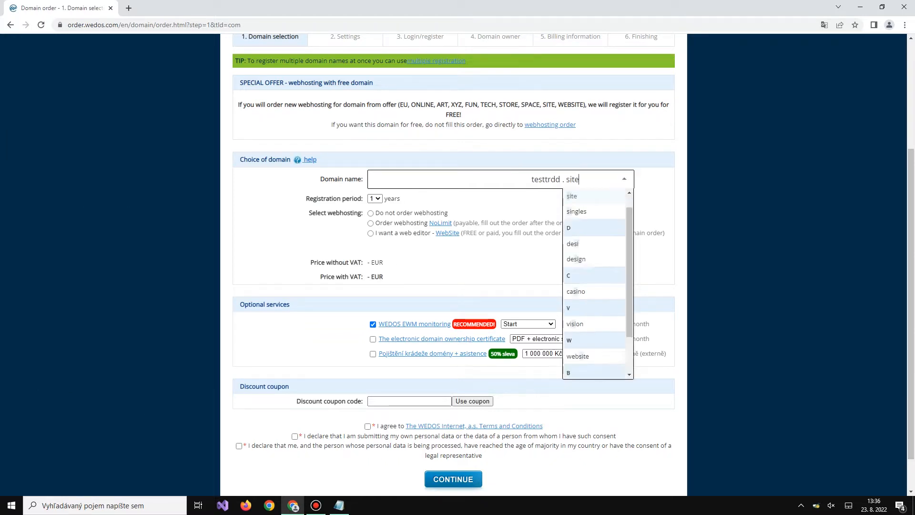
key("Return")
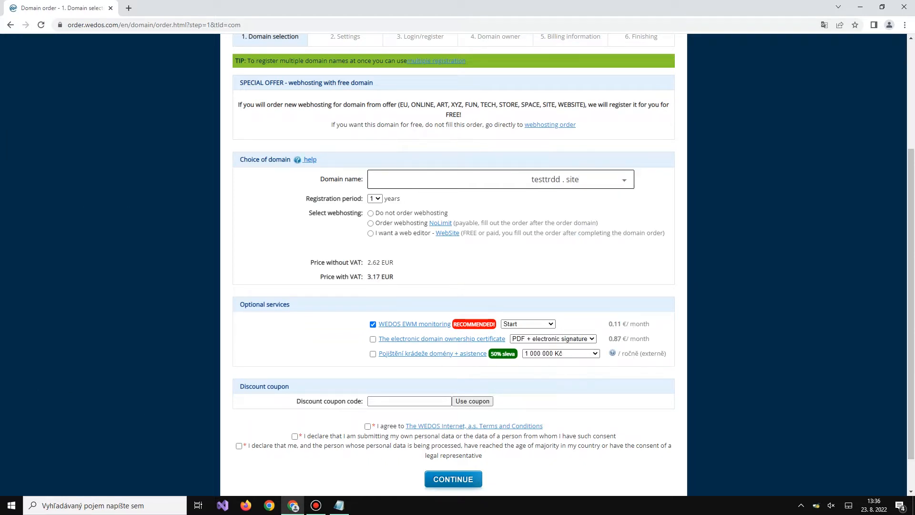
left_click(430, 401)
right_click(431, 401)
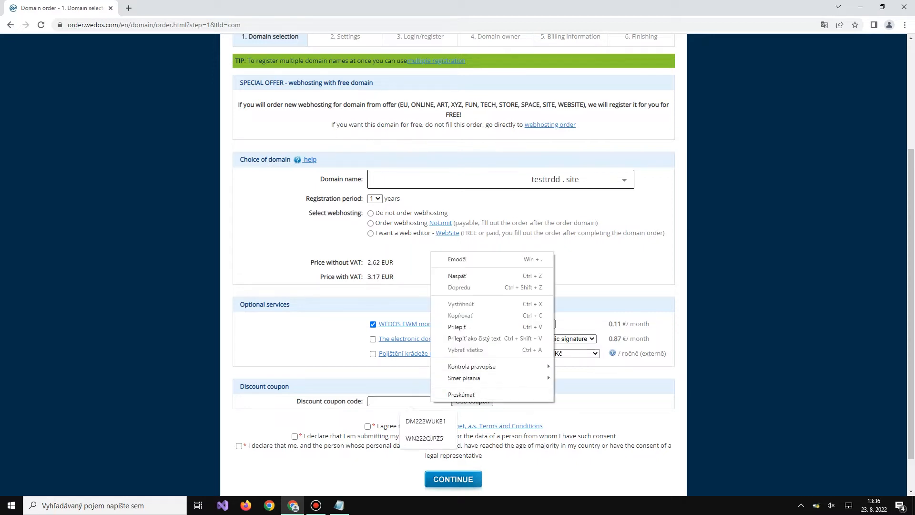
left_click(458, 327)
left_click(472, 401)
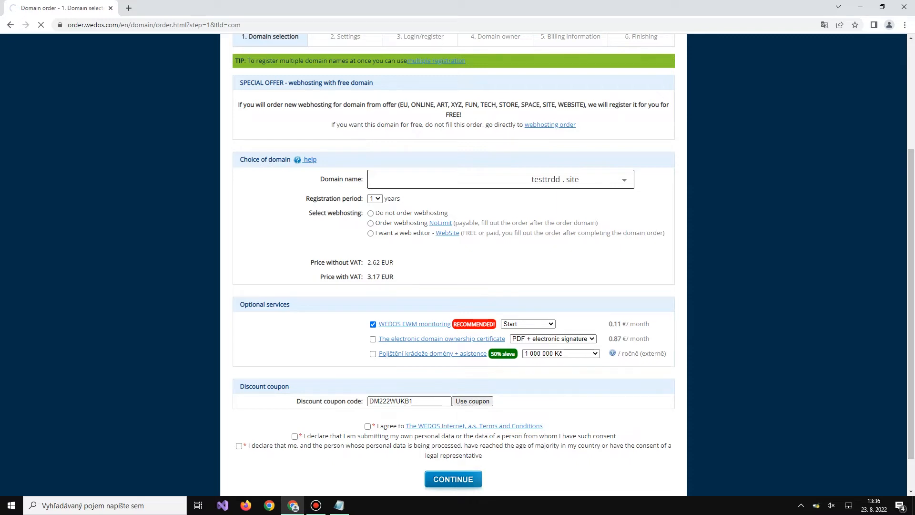
- Untick WEDOS EWM monitoring and reapply the coupon, bringing testtrdd.site to 0.79 EUR with VAT
scroll(457, 261, "down", 2)
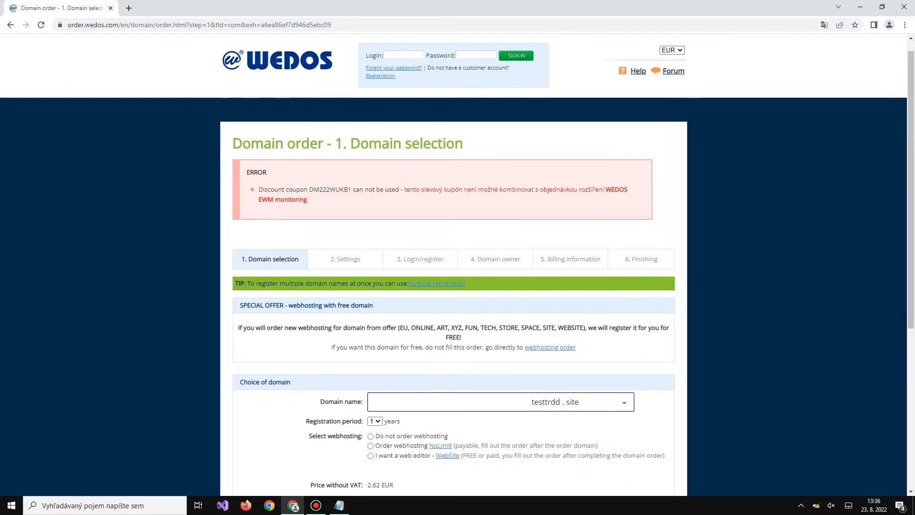
scroll(457, 260, "down", 2)
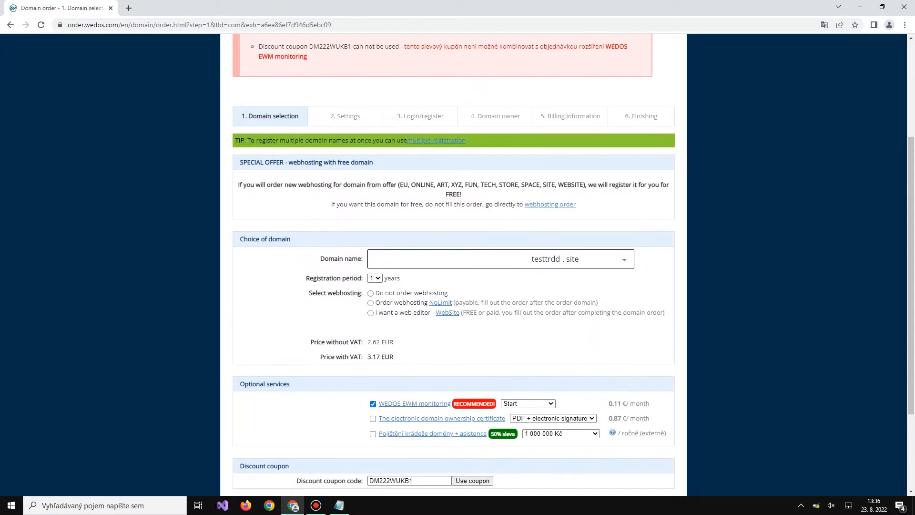
left_click(372, 403)
scroll(457, 261, "down", 1)
left_click(472, 433)
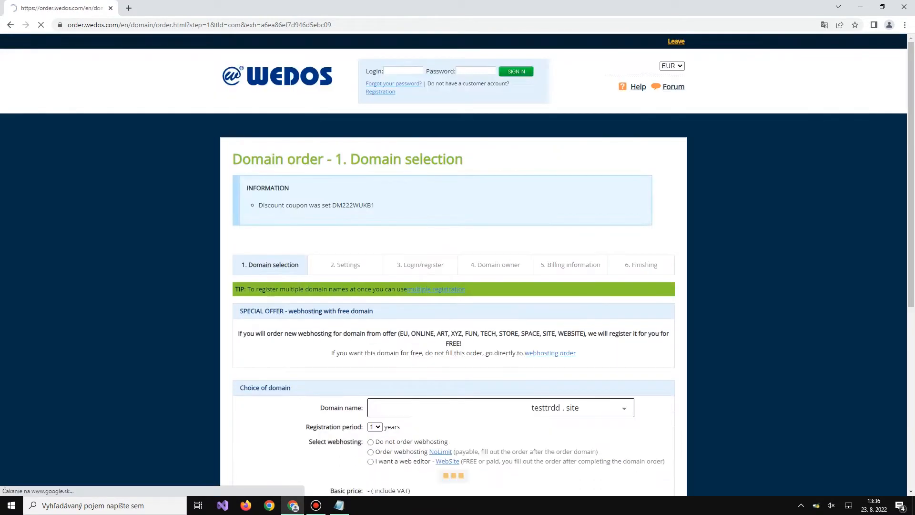
scroll(458, 260, "down", 4)
scroll(457, 260, "down", 2)
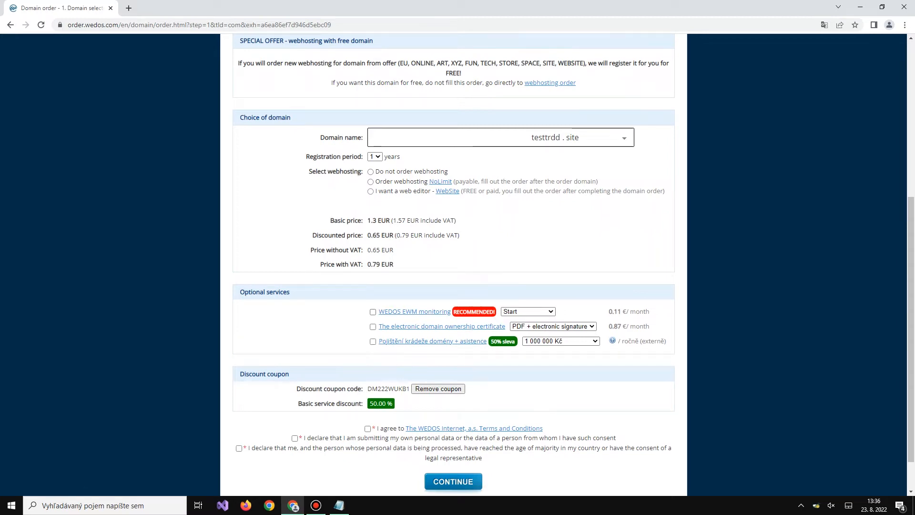
mouse_move(327, 264)
left_mouse_down()
mouse_move(393, 264)
mouse_move(320, 264)
left_mouse_up()
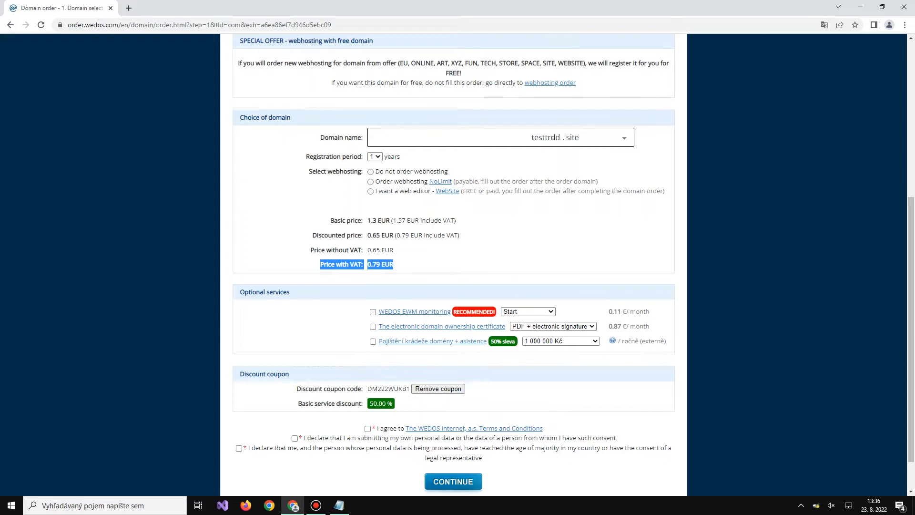
left_click(320, 264)
scroll(454, 264, "up", 1)
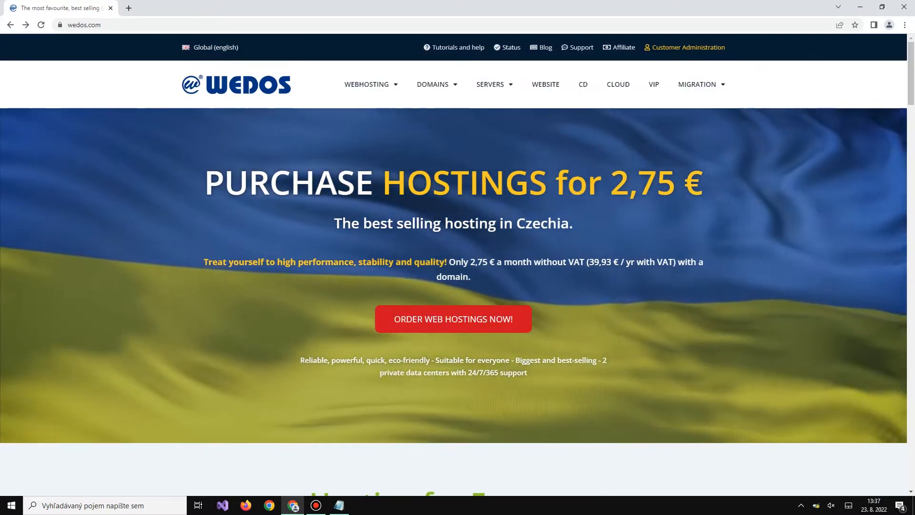
- Order the NoLimit webhosting plan from WEBHOSTING and review its 39.93 EUR total with VAT
left_click(367, 84)
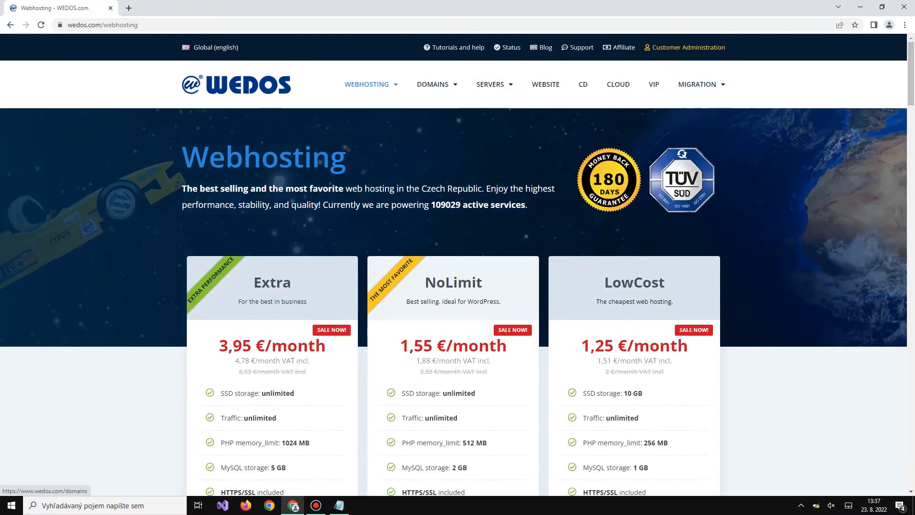
scroll(457, 257, "down", 5)
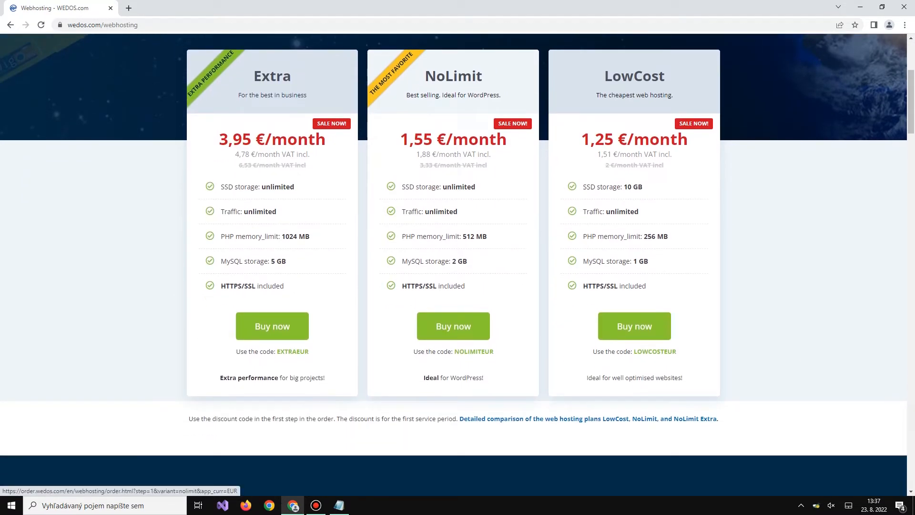
left_click(453, 326)
scroll(453, 326, "down", 3)
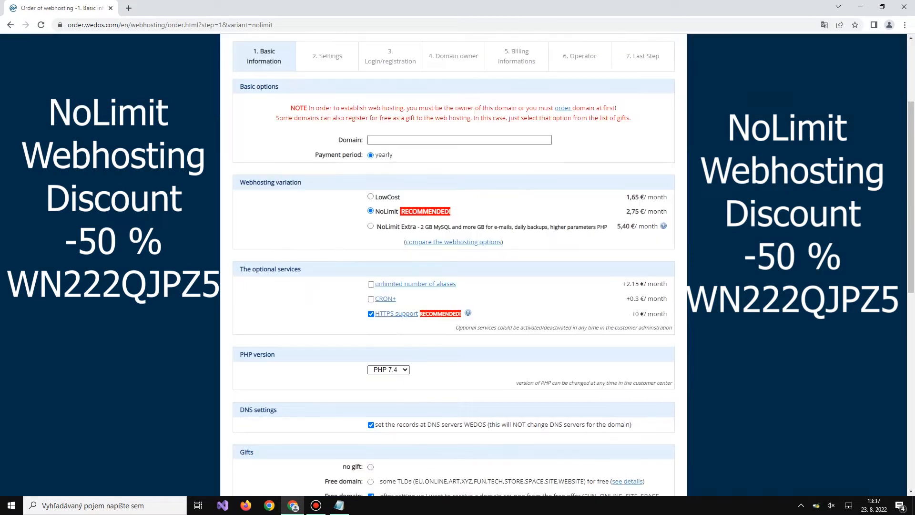
scroll(457, 257, "down", 2)
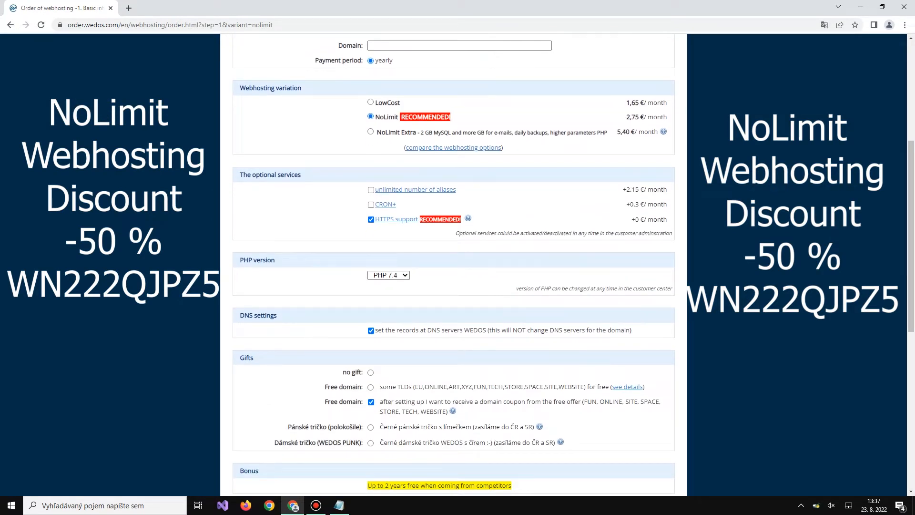
scroll(453, 262, "down", 1)
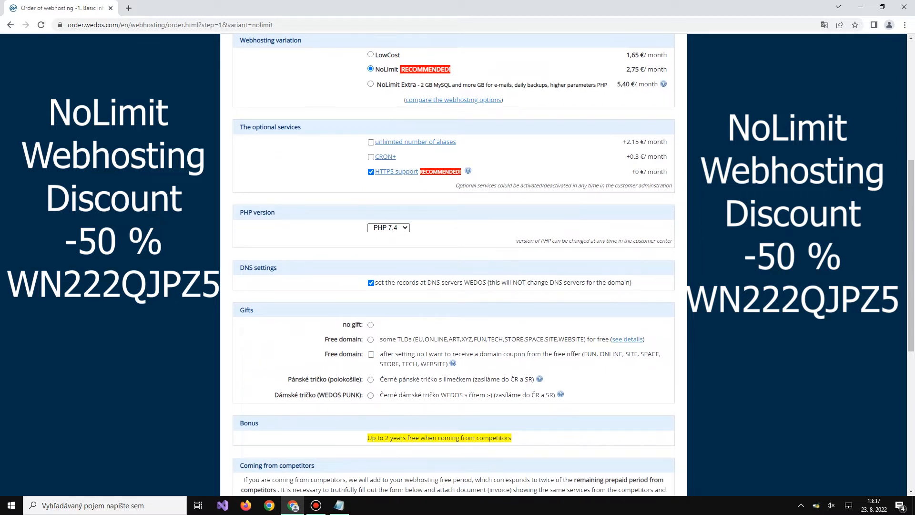
scroll(458, 262, "down", 3)
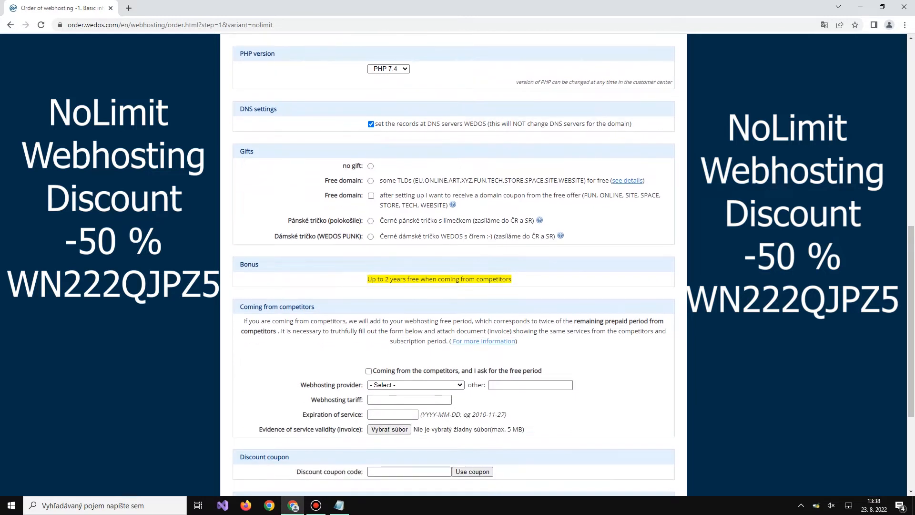
scroll(453, 262, "down", 2)
scroll(453, 262, "down", 1)
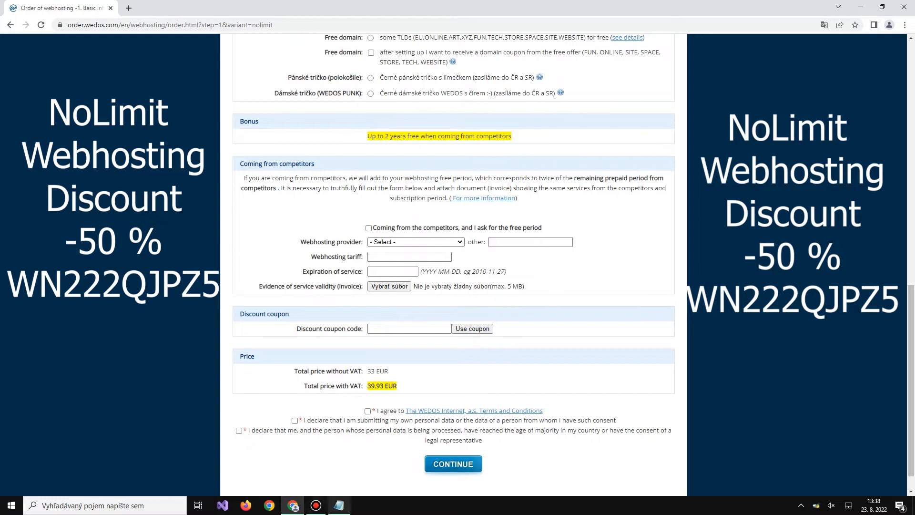
- Copy the webhosting discount code from the saved coupon codes in Notepad
left_click(339, 505)
left_click_drag(370, 179, 188, 178)
left_click(188, 178)
double_click(189, 179)
right_click(189, 179)
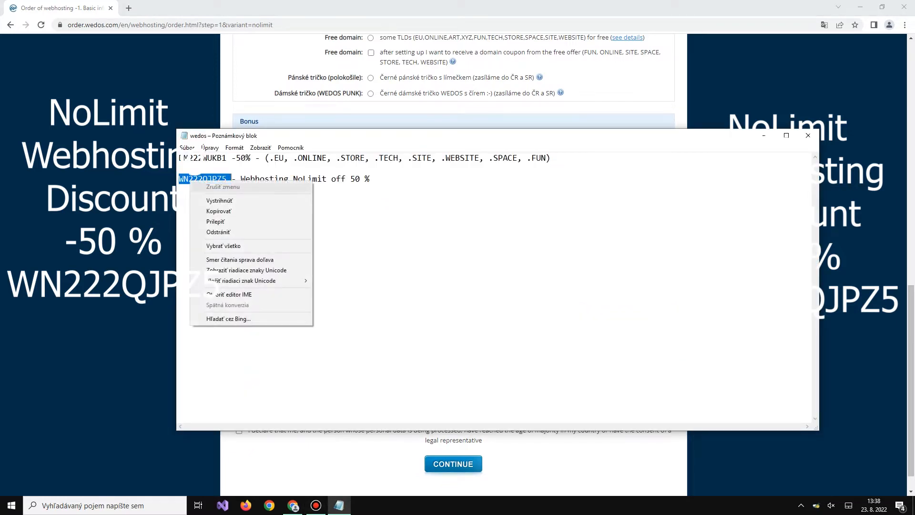
left_click(215, 212)
- Apply the webhosting coupon for a 19.97 EUR total and tick the personal-data declaration
key("alt+Tab")
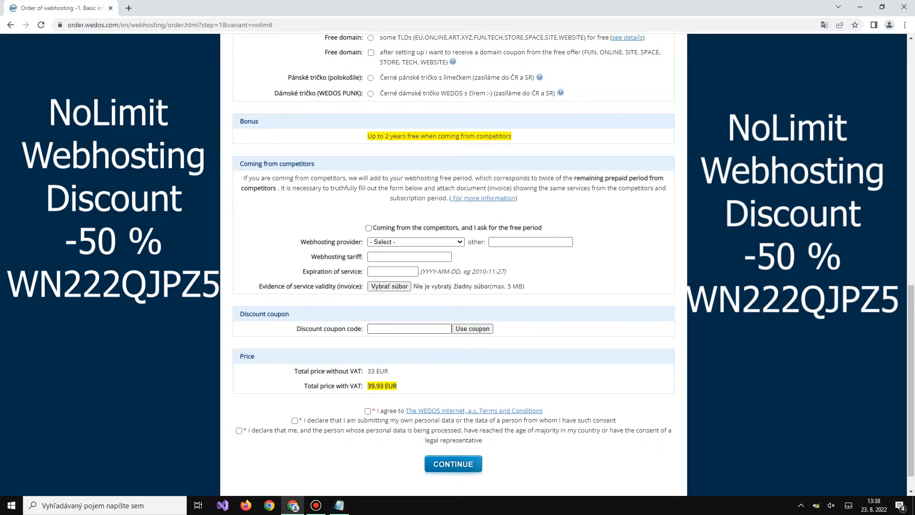
left_click(415, 329)
key("ctrl+v")
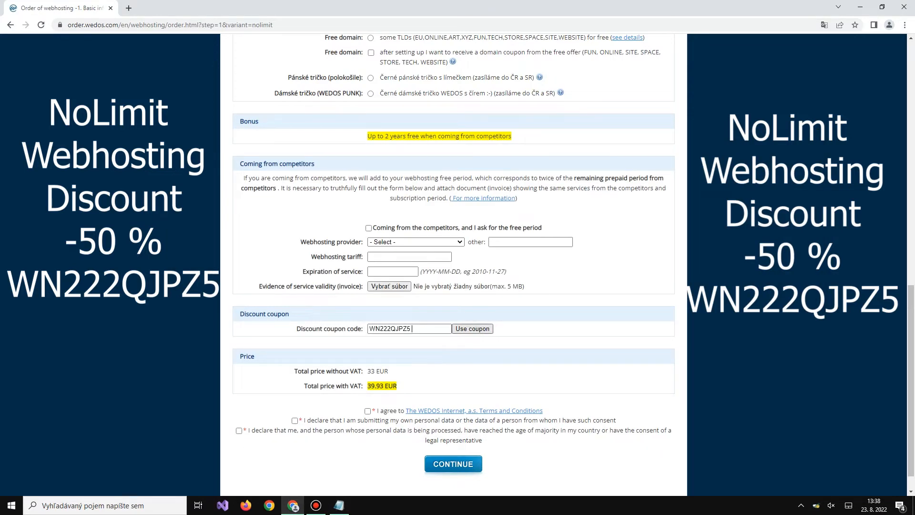
key("Return")
scroll(453, 265, "down", 14)
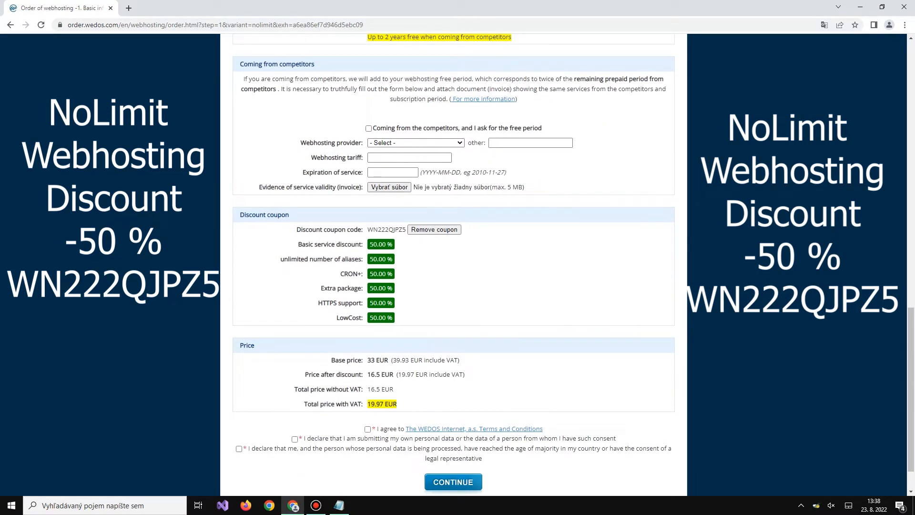
scroll(453, 264, "down", 1)
left_click_drag(367, 359, 397, 359)
left_click(295, 394)
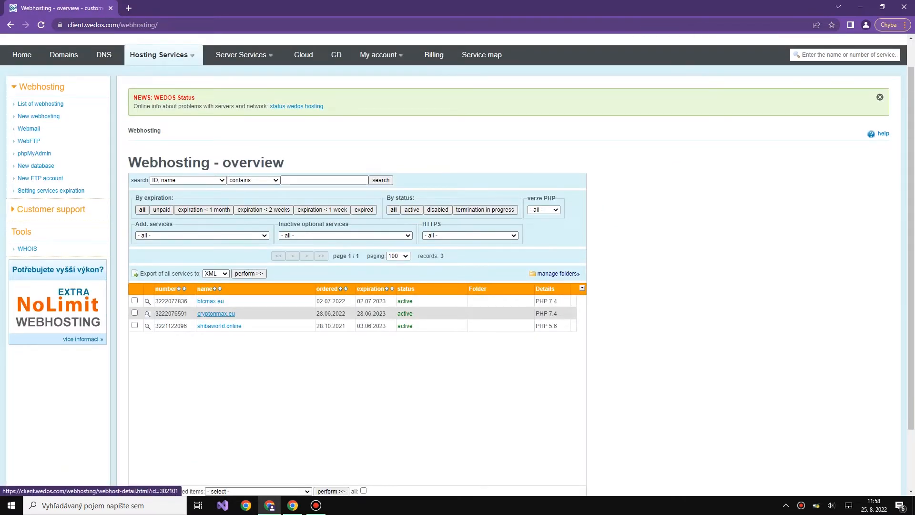
- Create a new MariaDB database named d302101_faucet5 on the cryptonmax.eu hosting
left_click(216, 314)
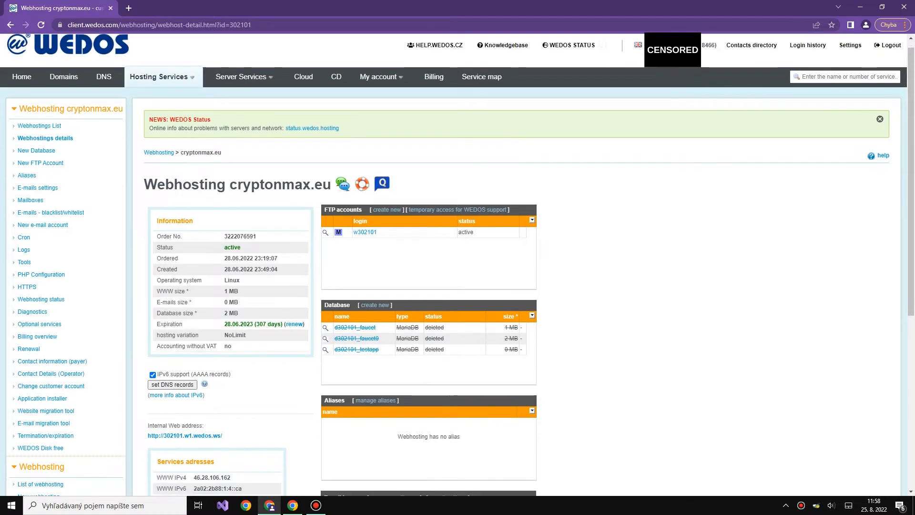
scroll(458, 265, "down", 1)
scroll(457, 264, "down", 1)
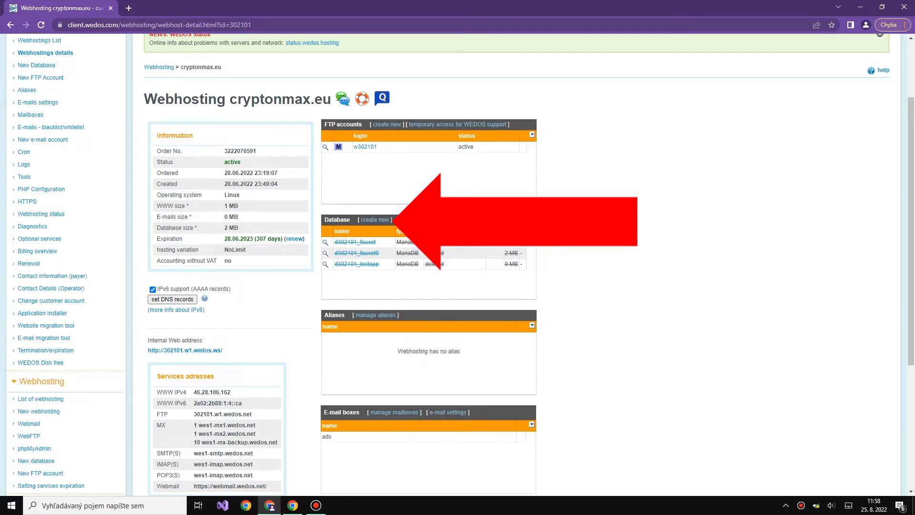
left_click(375, 220)
scroll(457, 265, "down", 2)
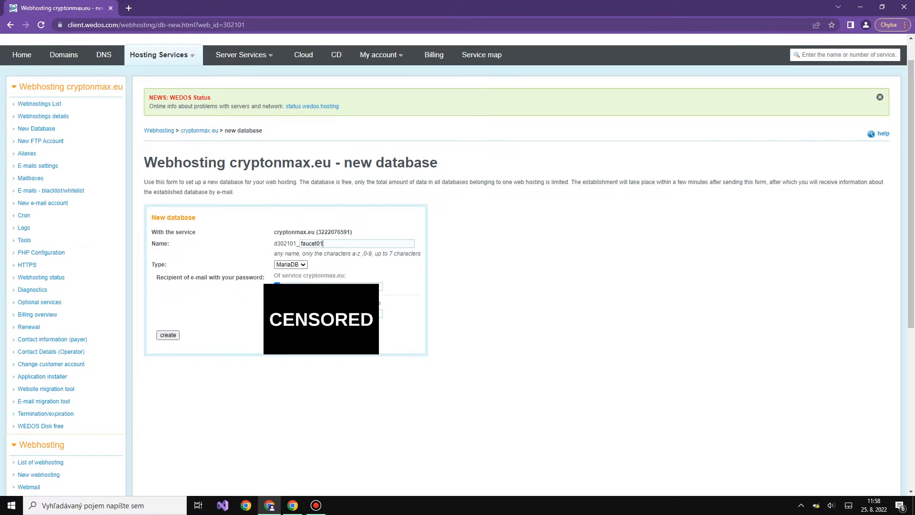
key("Return")
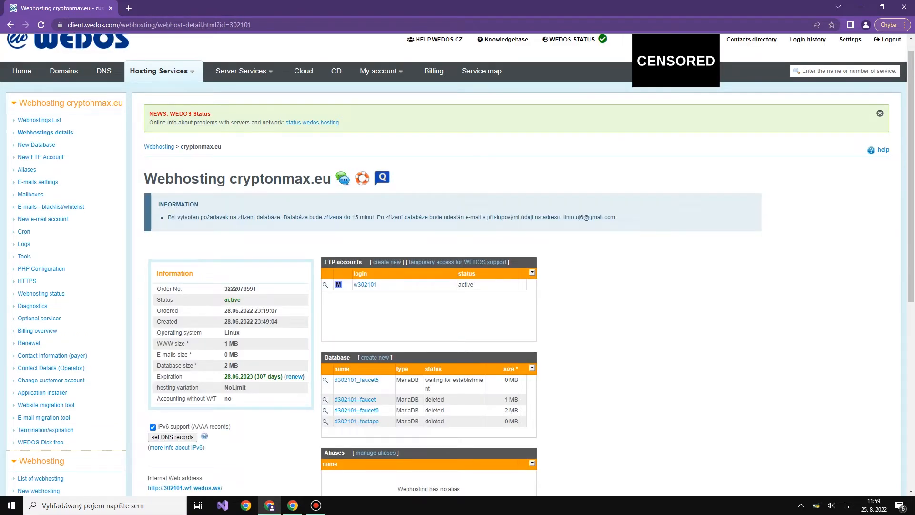
scroll(458, 264, "down", 1)
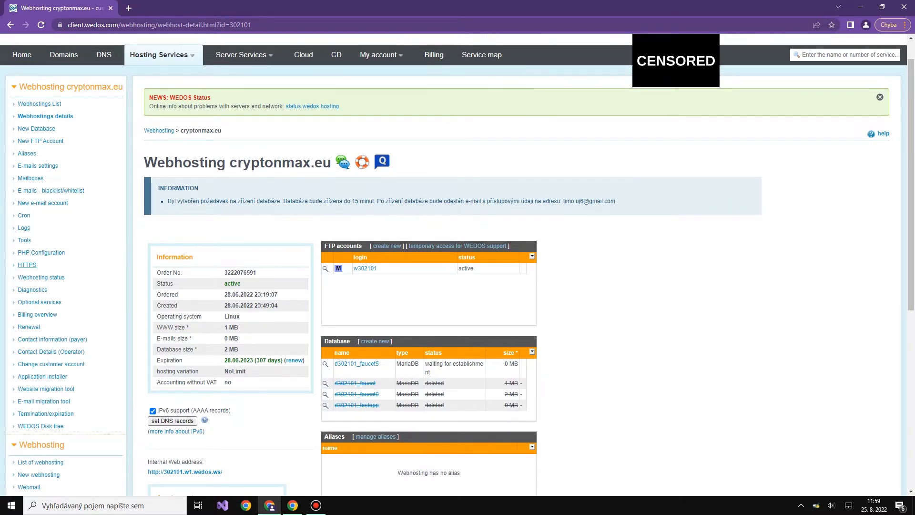
- Check that the Let's Encrypt certificate is active in the hosting's HTTPS settings
left_click(27, 265)
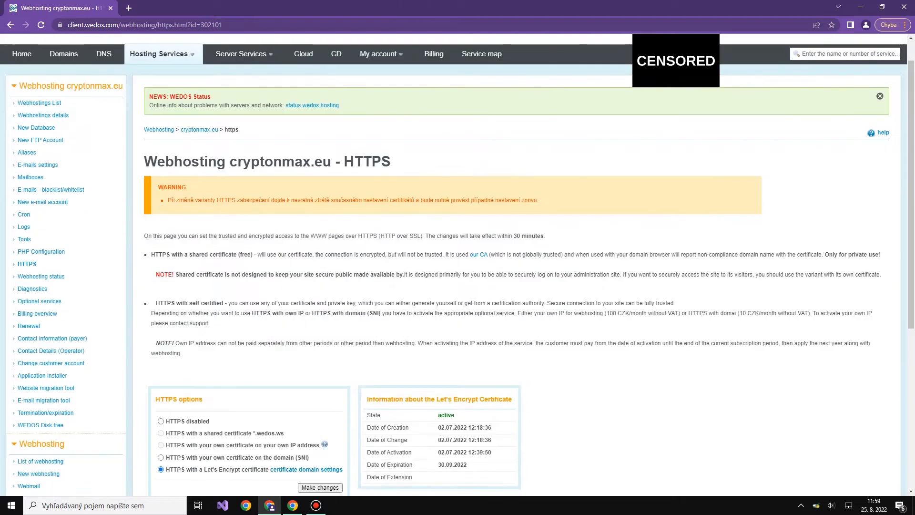
scroll(457, 269, "down", 3)
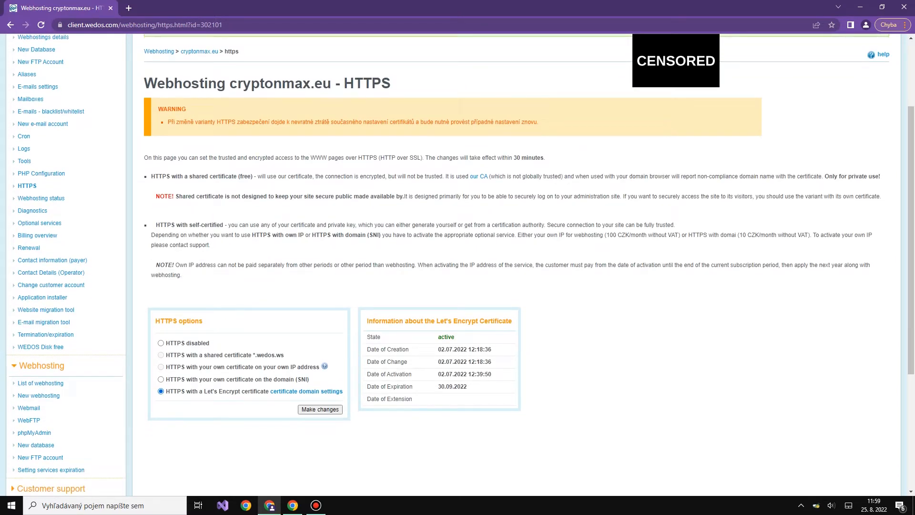
left_click_drag(166, 391, 270, 391)
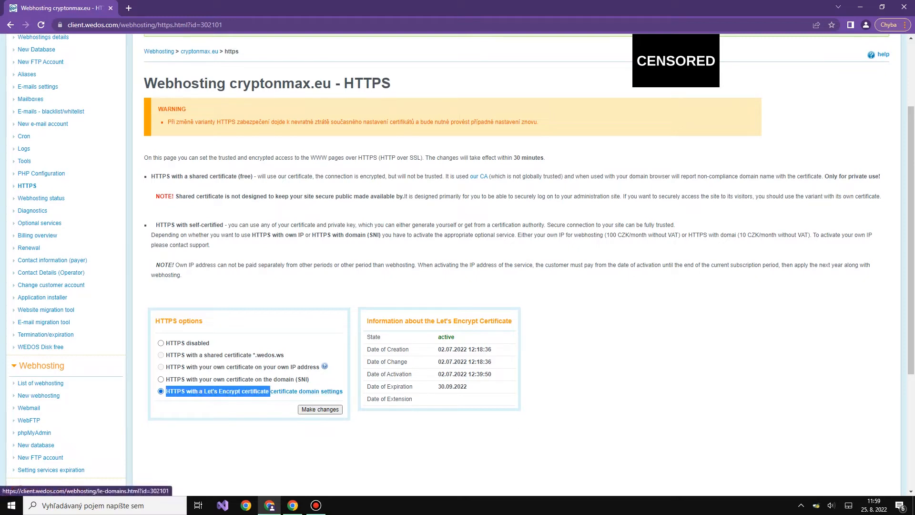
left_click(310, 438)
- Search 'winscp' in a new tab and open the official WinSCP download page
key("ctrl+t")
type("winscp")
key("Return")
left_click(157, 139)
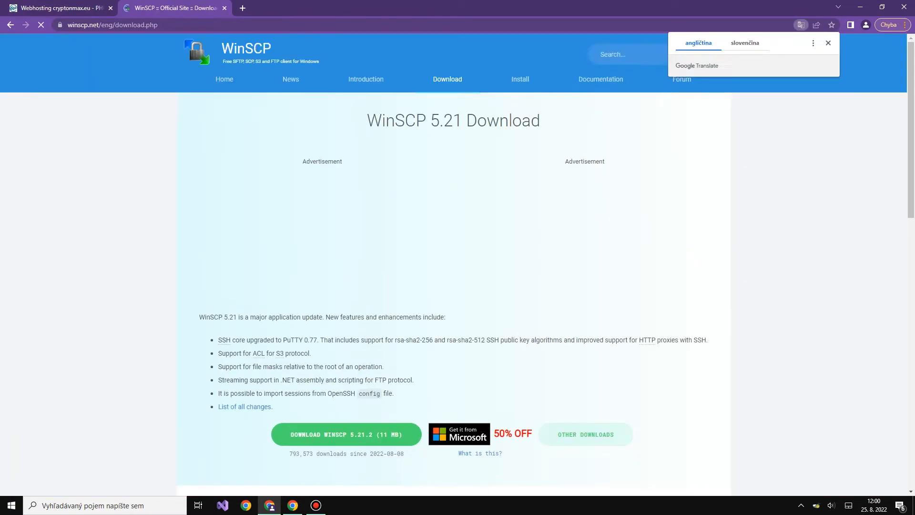
- Download the WinSCP 5.21.2 installer and allow it to run
scroll(347, 334, "down", 2)
left_click(347, 337)
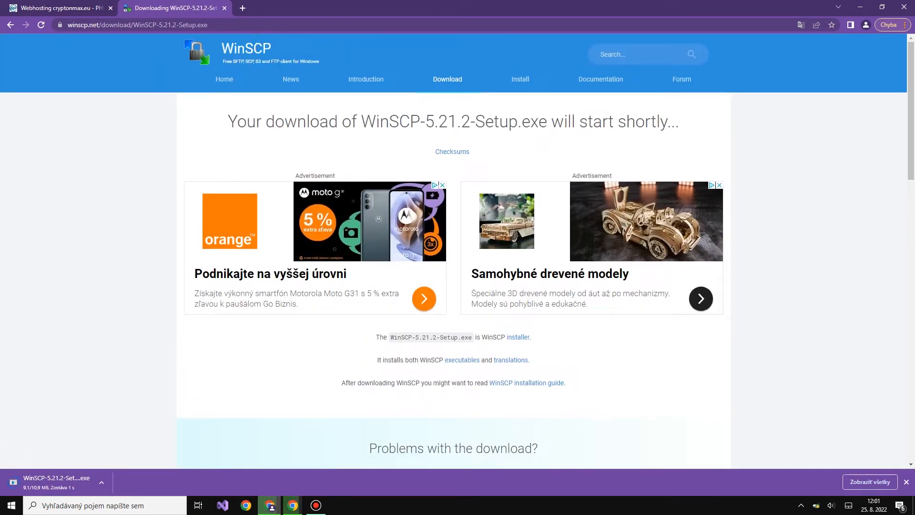
left_click(56, 482)
left_click(488, 262)
- Install WinSCP for all users with the licence accepted, typical setup and default interface
left_click(462, 238)
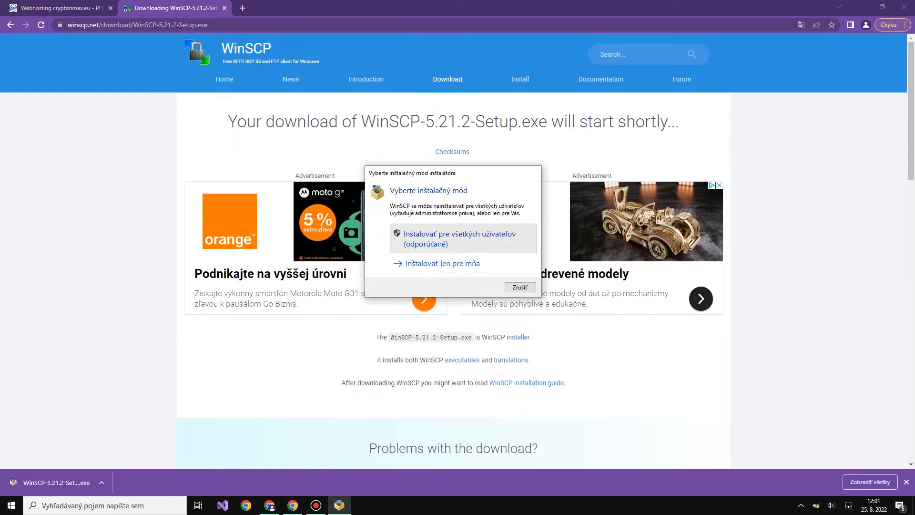
left_click(536, 345)
left_click(536, 346)
left_click(536, 346)
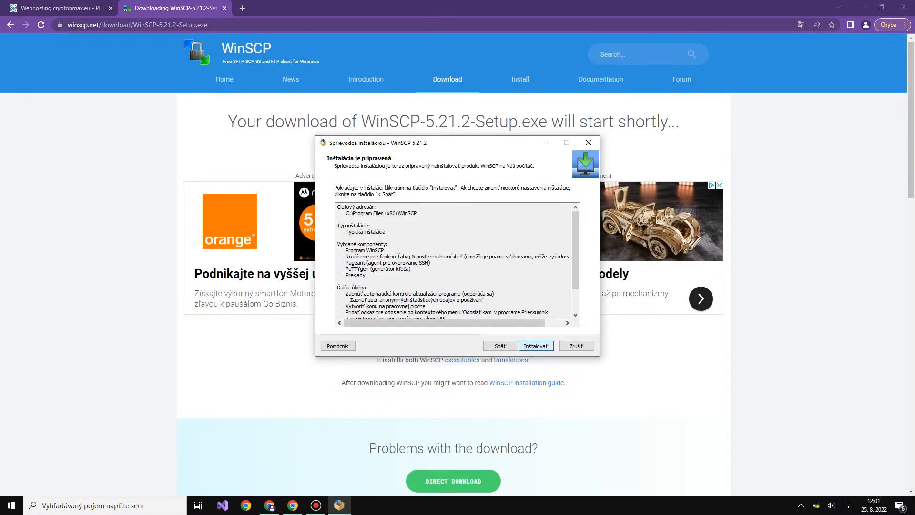
left_click(536, 346)
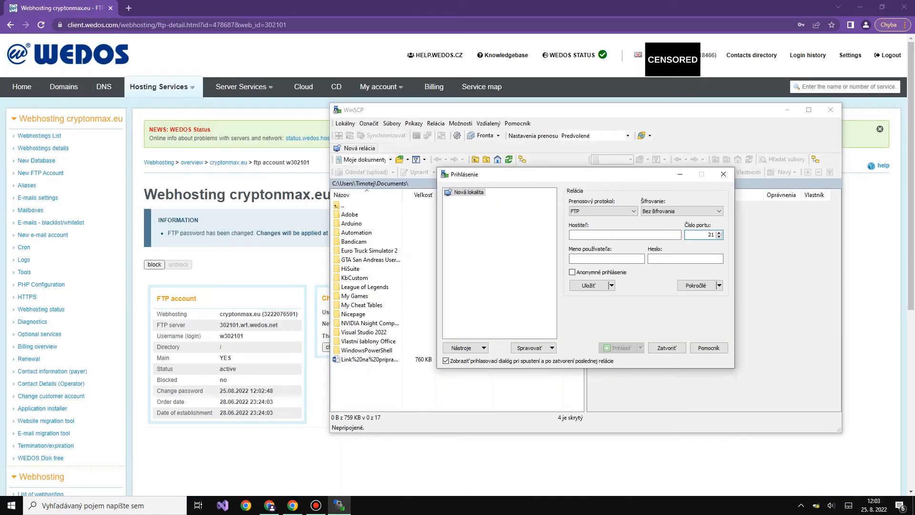
left_click_drag(220, 325, 278, 325)
right_click(266, 326)
left_click(286, 334)
left_click(339, 505)
left_click(624, 235)
key("ctrl+v")
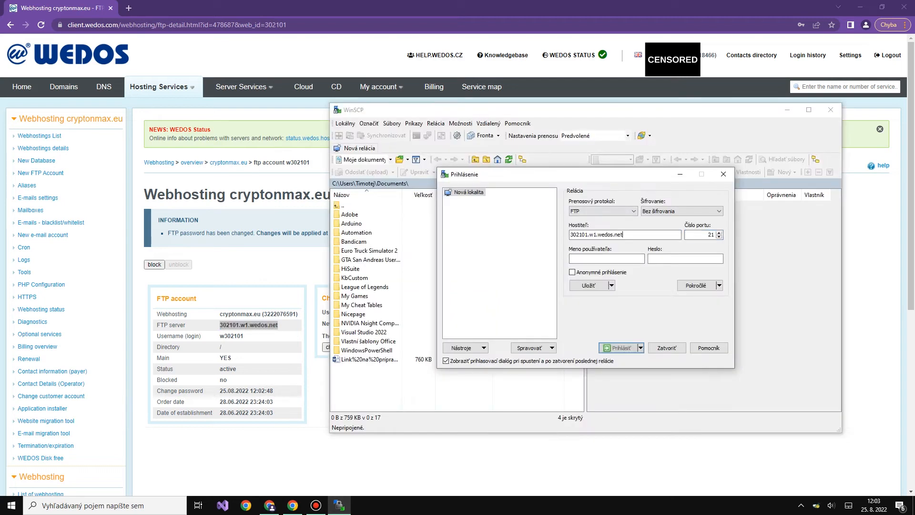
double_click(231, 336)
key("ctrl+c")
left_click(339, 505)
left_click(606, 259)
key("ctrl+v")
- Enter the FTP password, save the session with the password, and log in
left_click(677, 259)
type("●●●●●●●●●●●●●●●●●●")
left_click(589, 285)
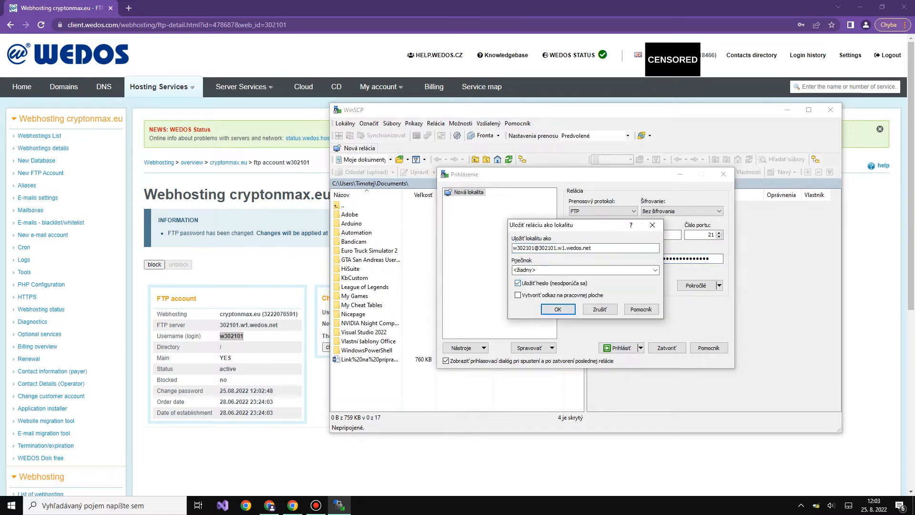
left_click(559, 308)
key("Return")
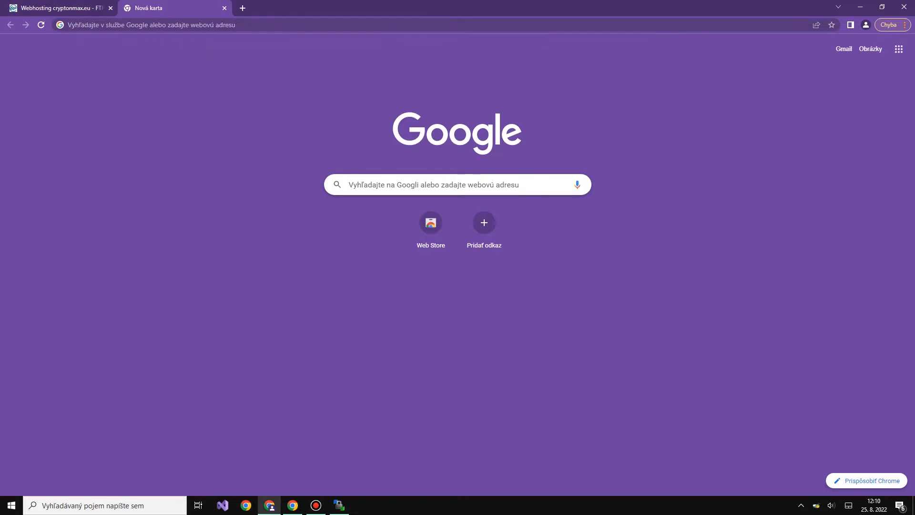
- Search Google for 'gr8 faucet' and open the GR8 Scripts website
type("gr8 faucet")
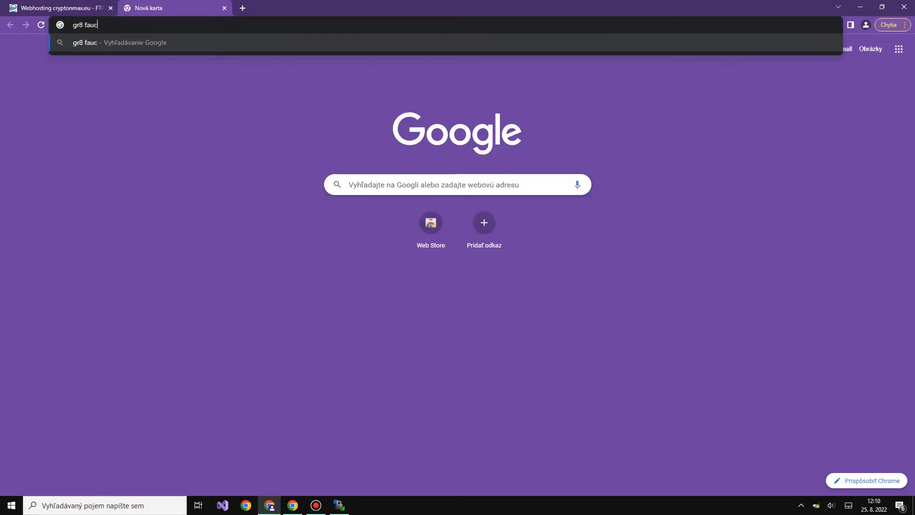
key("Return")
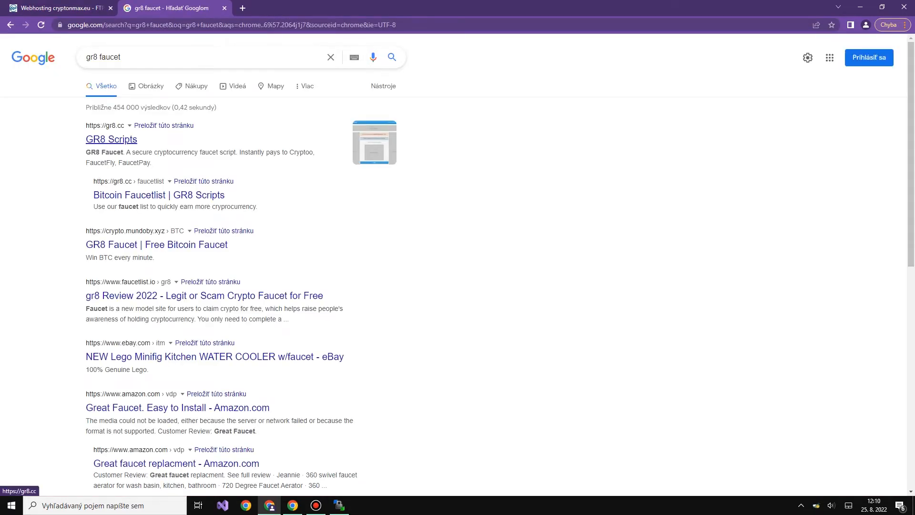
left_click(111, 140)
- Download the free GR8 Faucet Lite script from its page, dismissing the video ad
scroll(111, 139, "down", 3)
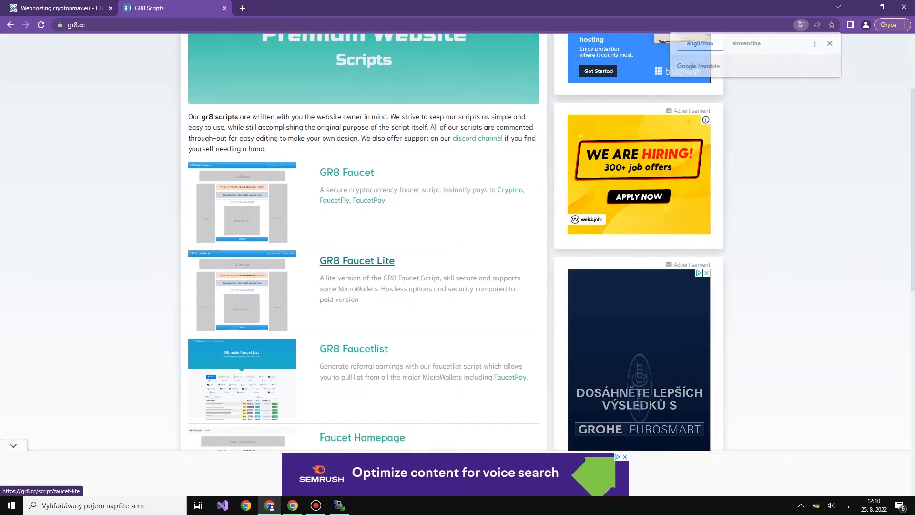
left_click(377, 262)
left_click(673, 157)
scroll(673, 156, "down", 6)
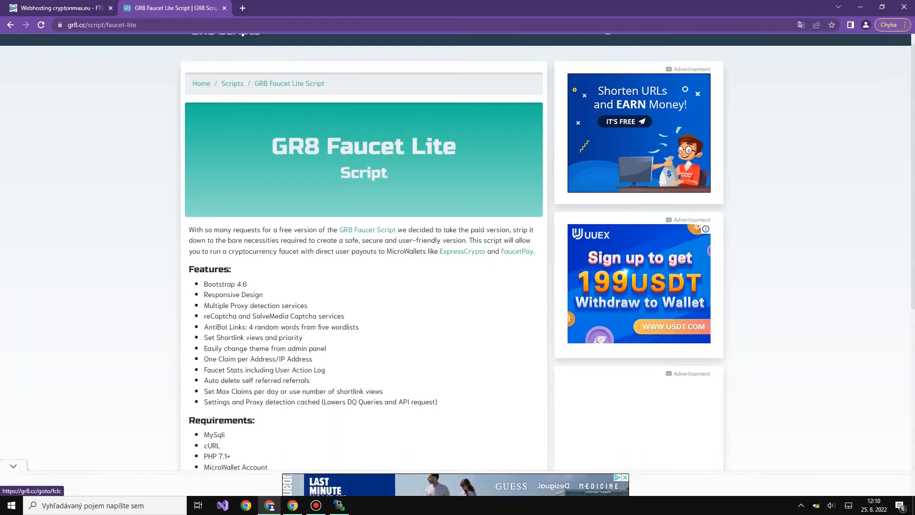
left_click(426, 208)
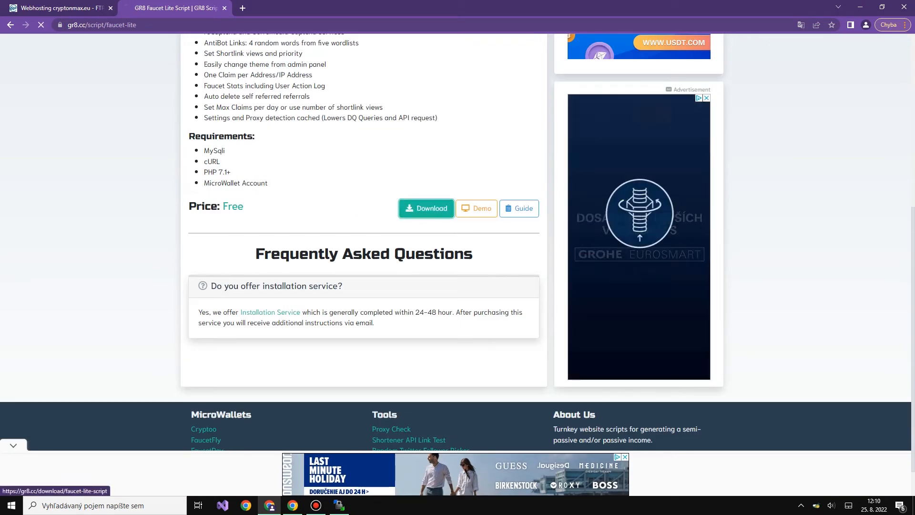
scroll(362, 267, "down", 18)
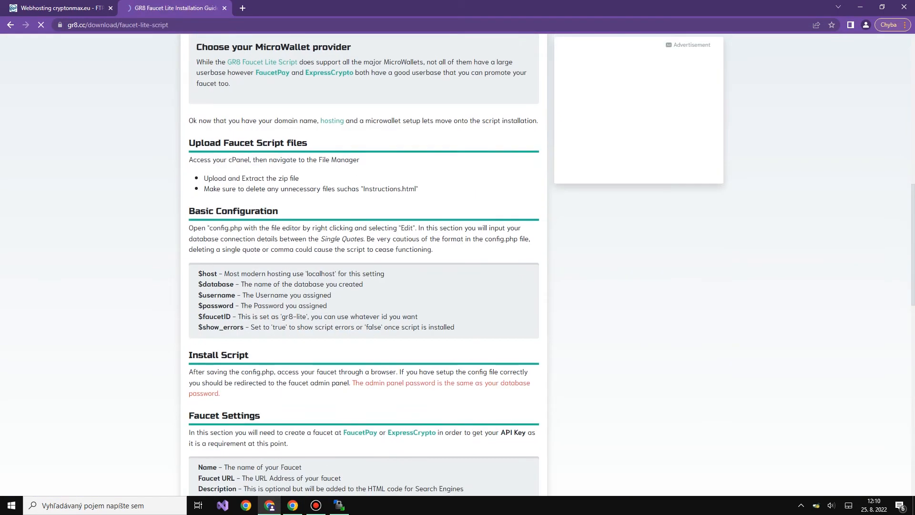
scroll(362, 267, "down", 9)
scroll(362, 267, "up", 4)
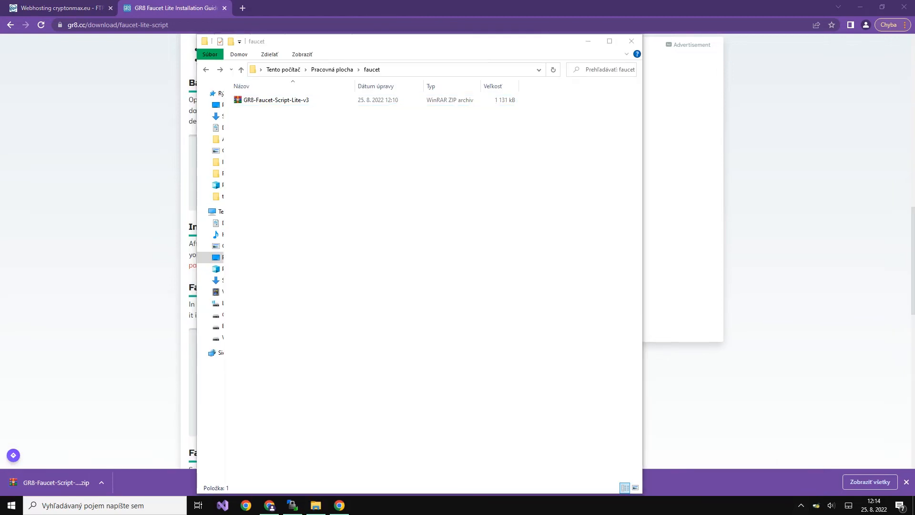
- Extract the GR8-Faucet-Script-Lite-v3 zip into the faucet folder
left_click(333, 190)
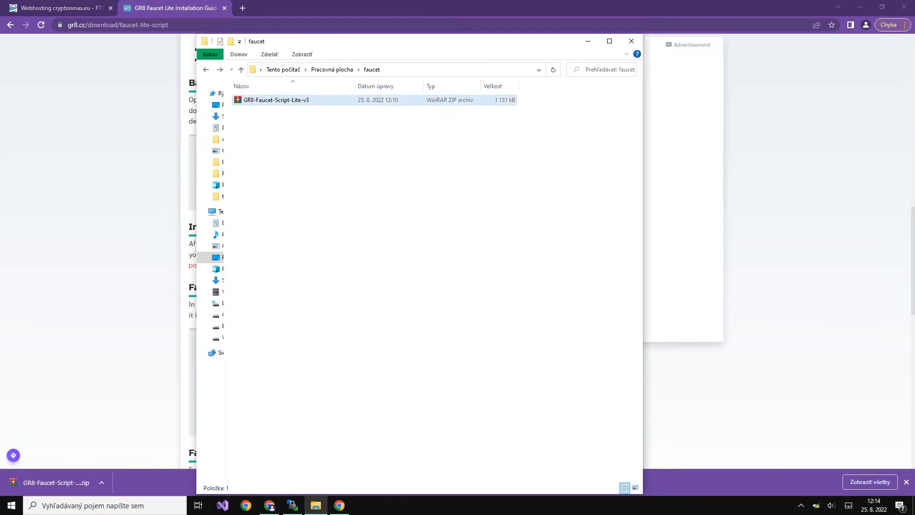
right_click(279, 103)
left_click(312, 153)
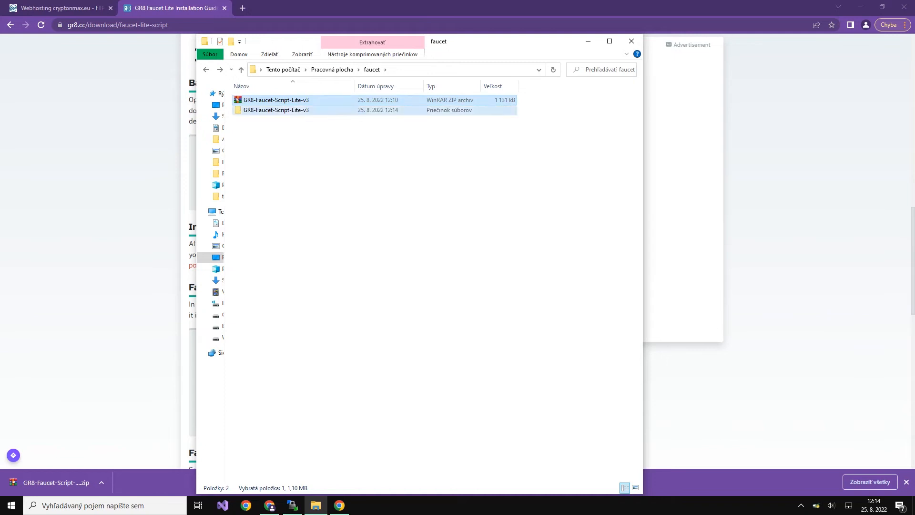
- Open config.php from the nested GR8-Faucet-Script-Lite-v3 folder in Visual Studio Code
double_click(285, 110)
double_click(286, 100)
right_click(274, 140)
left_click(301, 147)
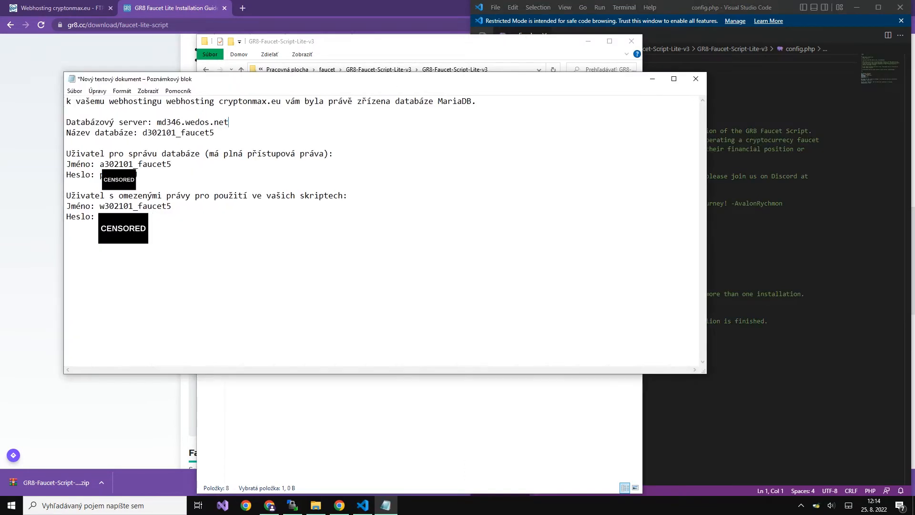
left_click_drag(156, 121, 229, 122)
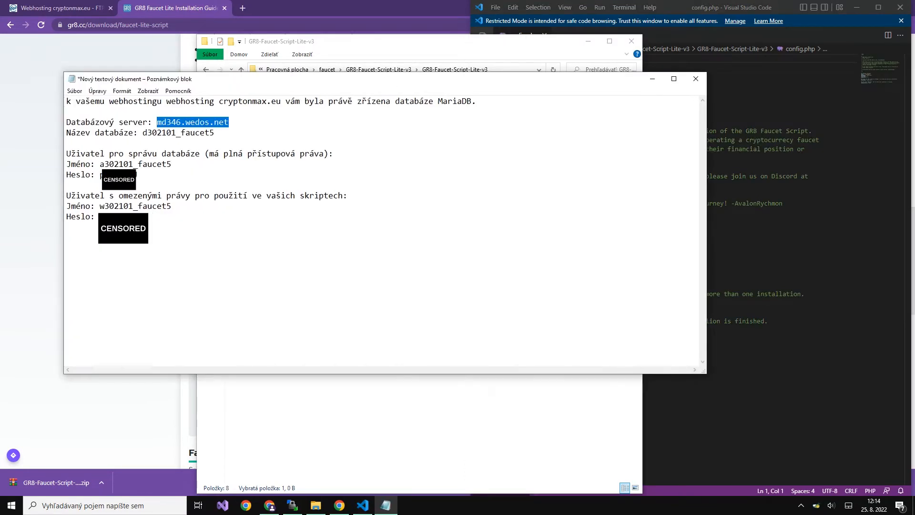
left_click(559, 248)
left_click_drag(559, 248, 592, 249)
key("ctrl+v")
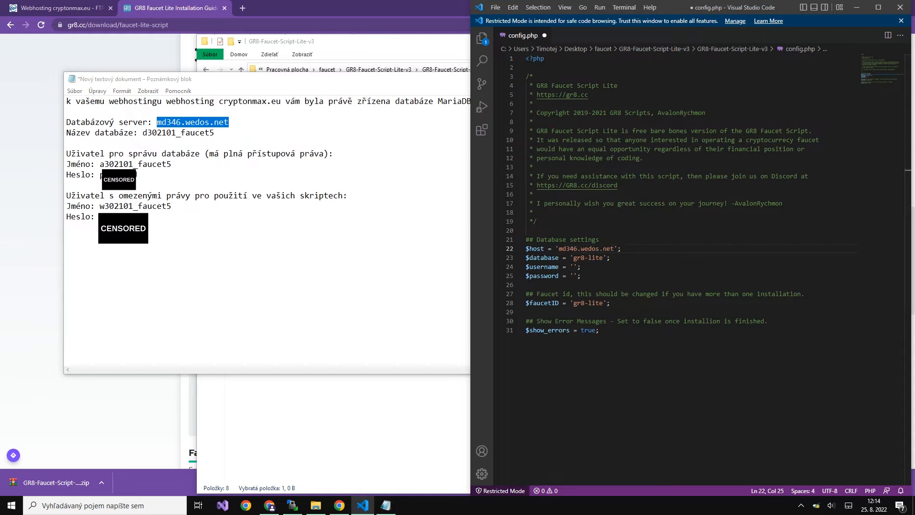
left_click_drag(214, 132, 142, 132)
left_click_drag(611, 263, 602, 257)
left_click(574, 258)
key("ctrl+v")
- Copy the database user name and password from the notes into config.php and save it
left_click_drag(171, 164, 99, 175)
key("ctrl+c")
left_click(573, 267)
key("ctrl+v")
left_click(138, 174)
key("ctrl+c")
left_click(574, 276)
key("ctrl+v")
key("ctrl+s")
- Close the database notes without saving and open the server's www folder in WinSCP
left_click(429, 200)
left_click(696, 79)
left_click(475, 262)
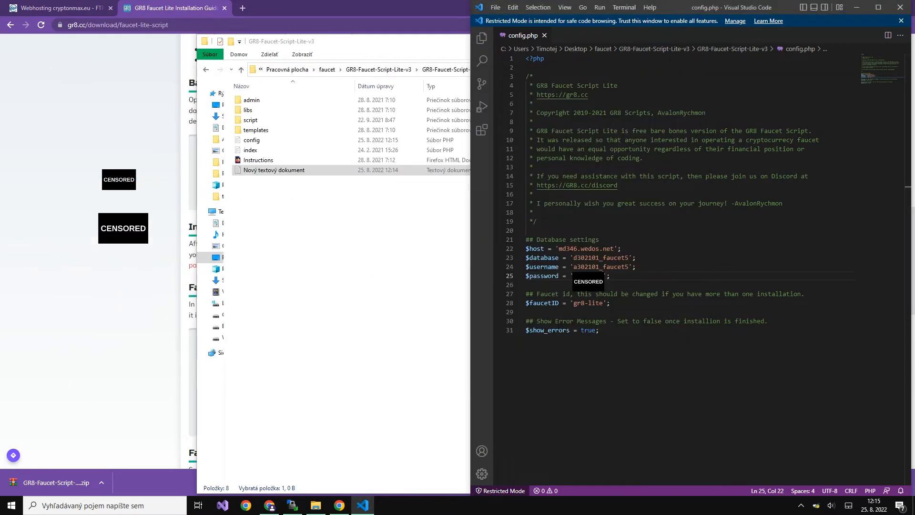
left_click(292, 505)
double_click(604, 233)
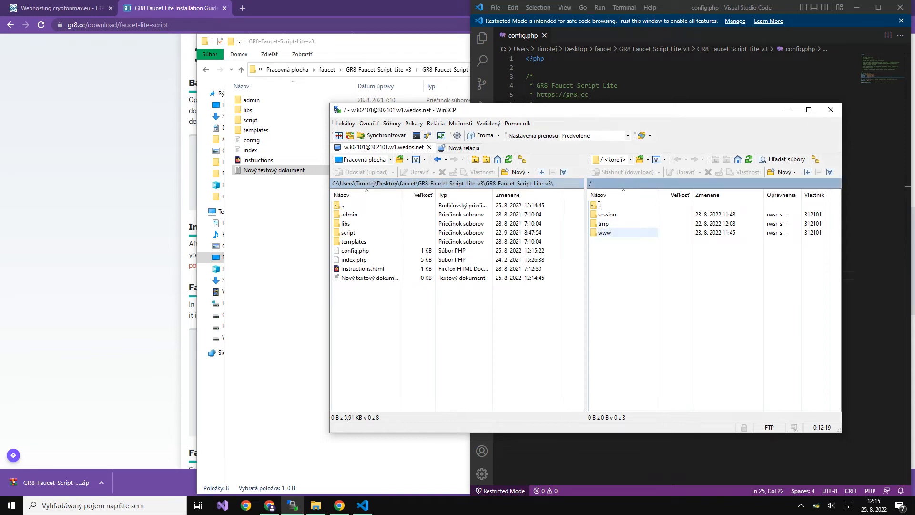
- Select the seven local faucet script items and upload them to /www/ on the server
left_click_drag(416, 330, 382, 303)
left_click_drag(566, 269, 341, 210)
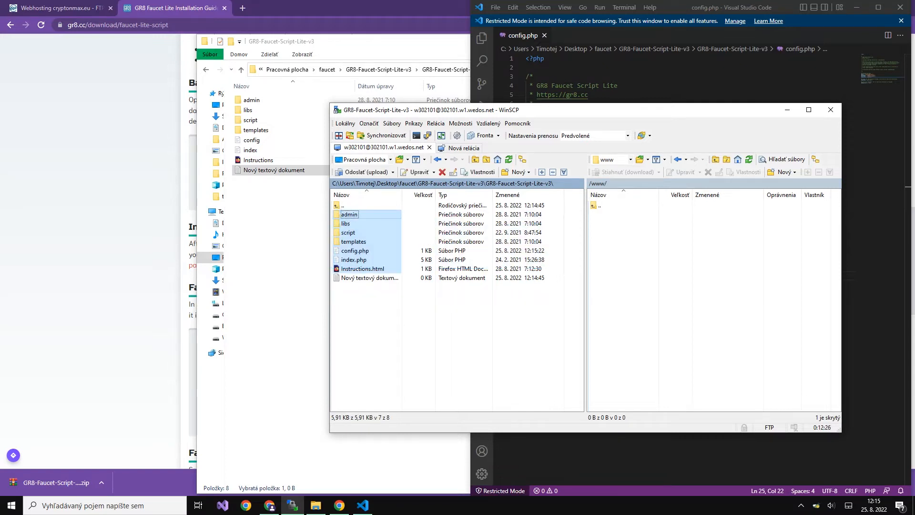
key("F5")
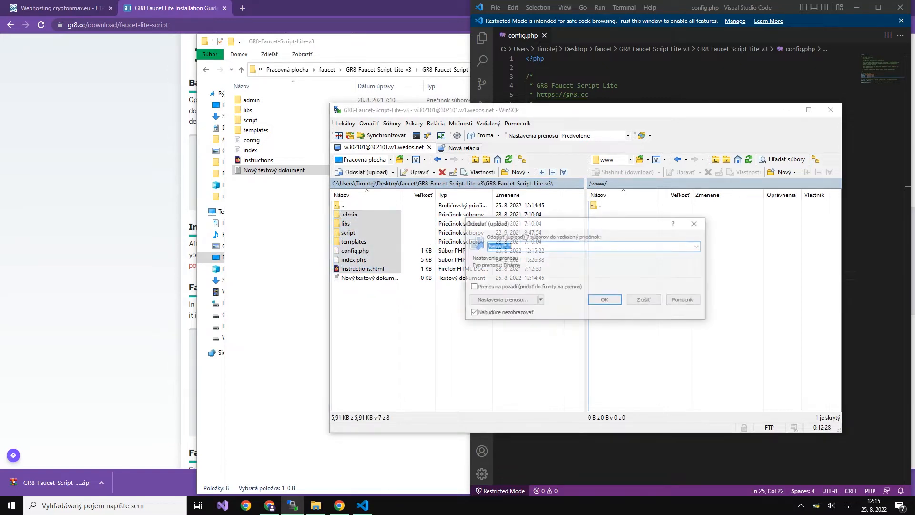
key("Return")
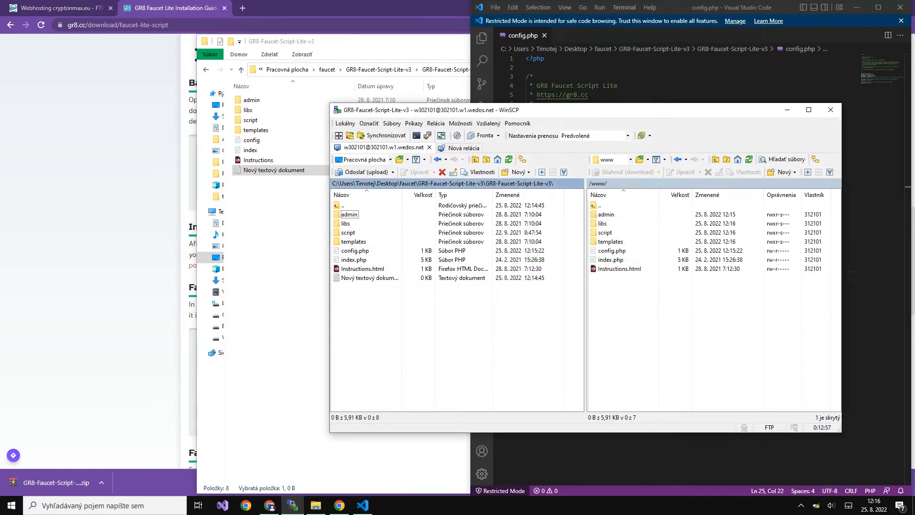
key("alt+Tab")
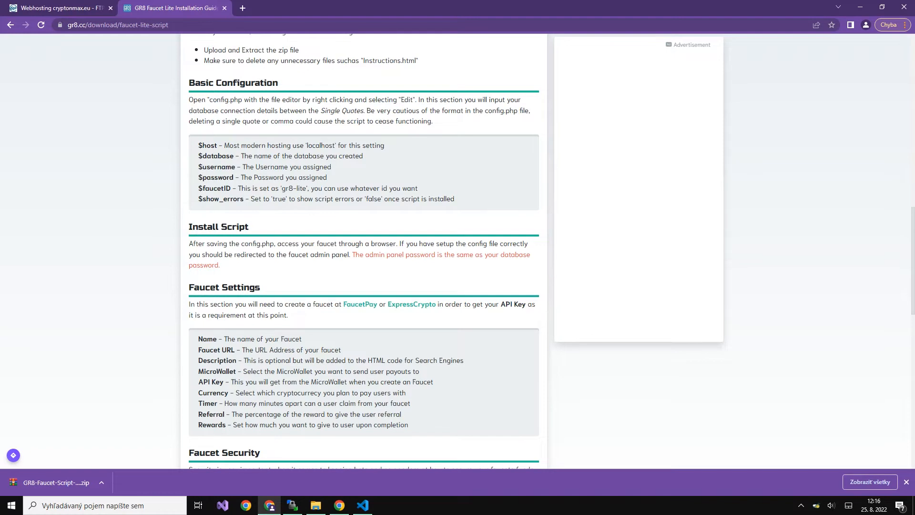
- Load cryptonmax.eu in a new tab, showing the admin login with PHP warnings
key("ctrl+t")
type("cryptonmax.eu")
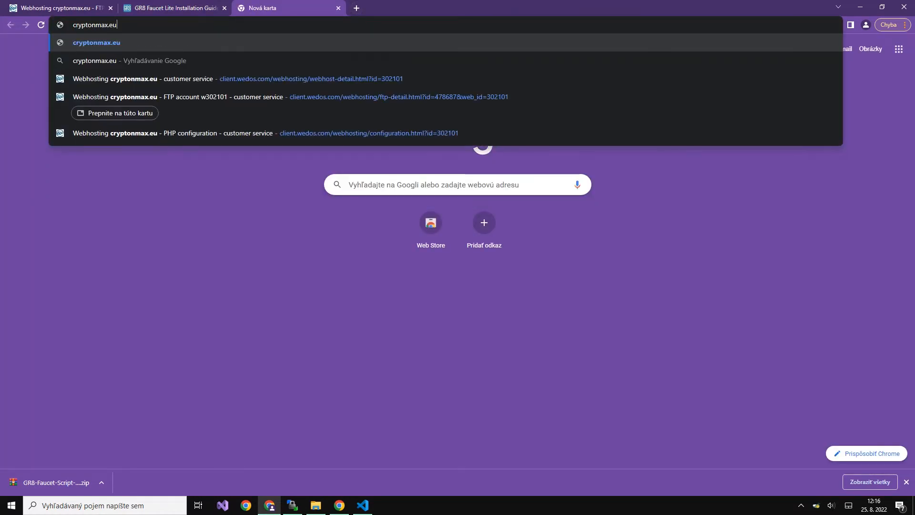
key("Return")
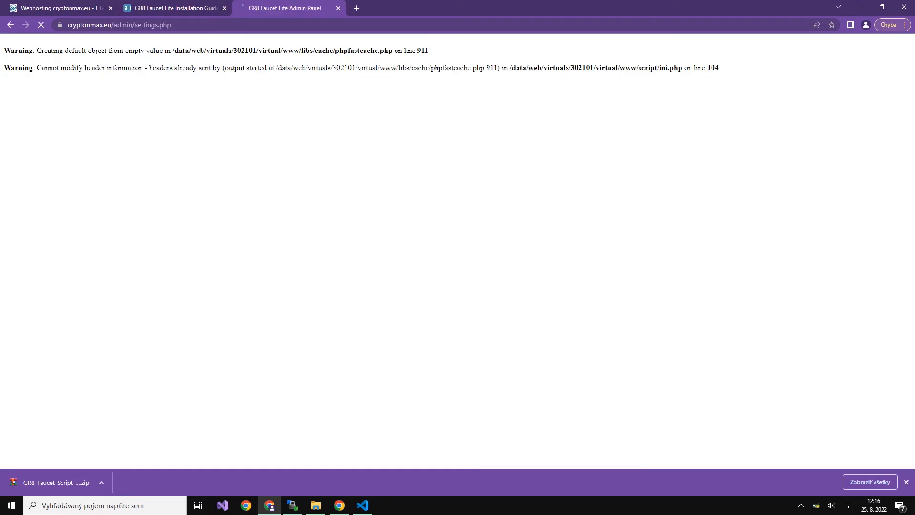
- Close Chrome's downloads bar and bring the WinSCP session to the front
left_click_drag(0, 46, 29, 170)
left_click(143, 105)
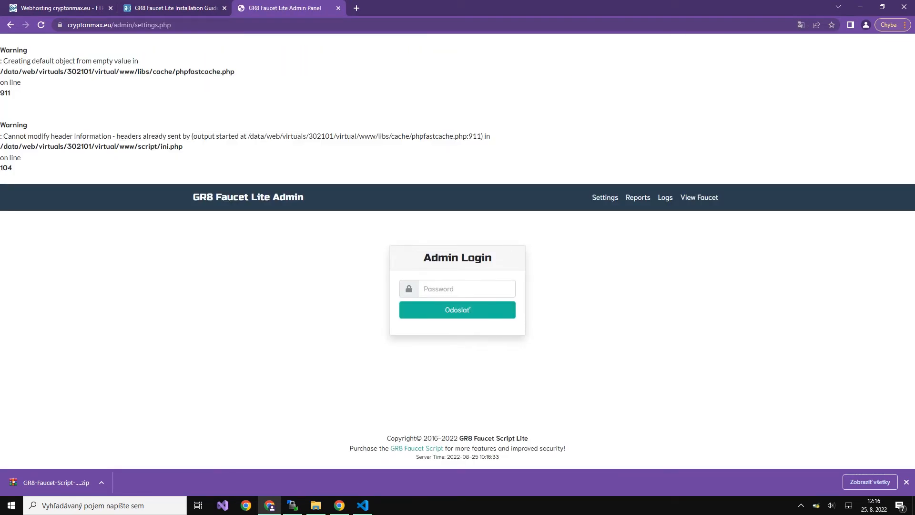
left_click(906, 482)
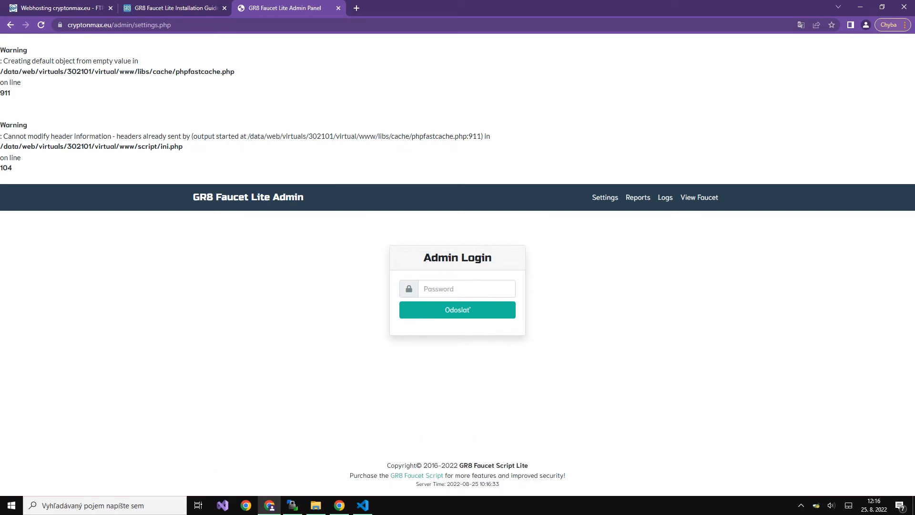
left_click(292, 505)
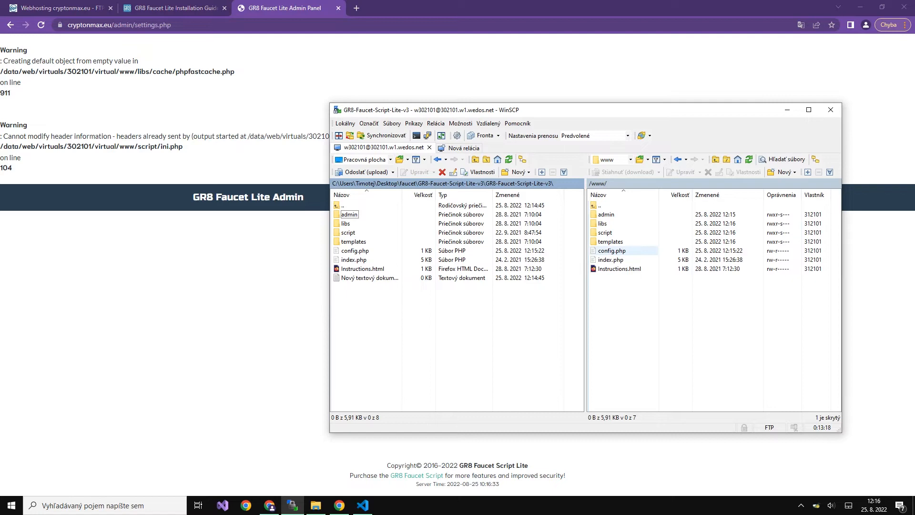
- Edit the server's config.php in WinSCP, change $show_errors from true to false, and save
right_click(609, 252)
mouse_move(667, 267)
left_click(739, 268)
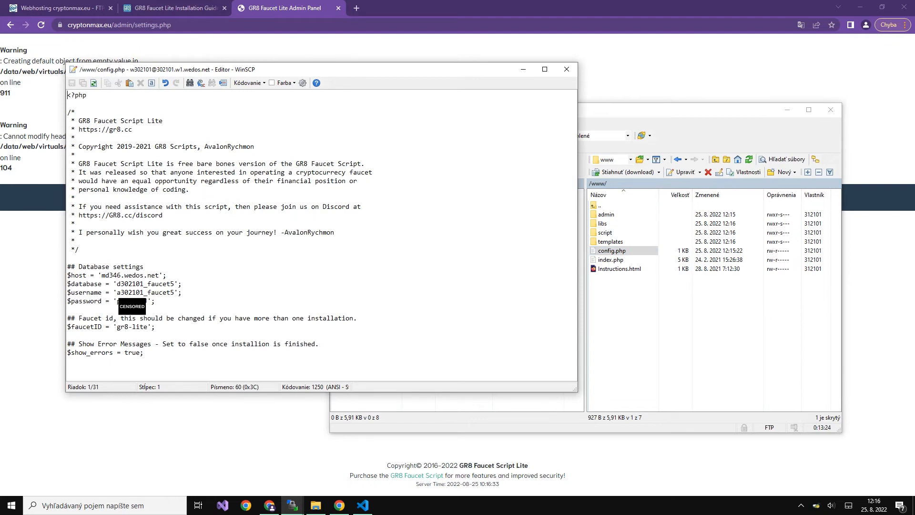
left_click_drag(124, 353, 140, 353)
type("fals")
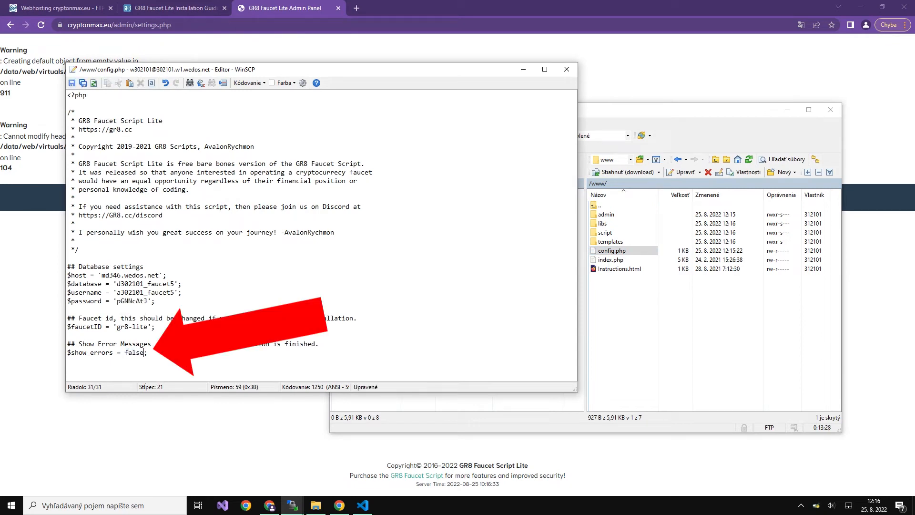
key("ctrl+s")
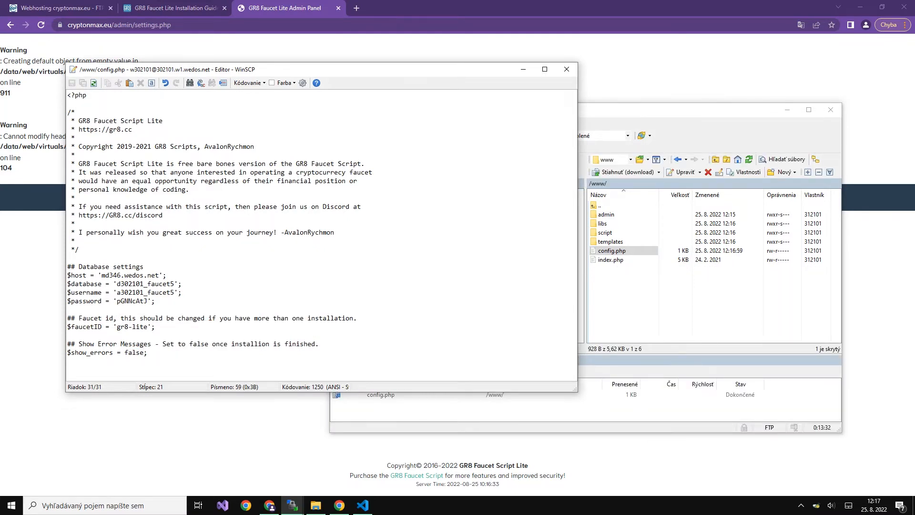
key("alt+Tab")
- Reload the faucet admin, then open cryptonmax.eu's PHP configuration in WEDOS and read its 30-minute delay note
key("F5")
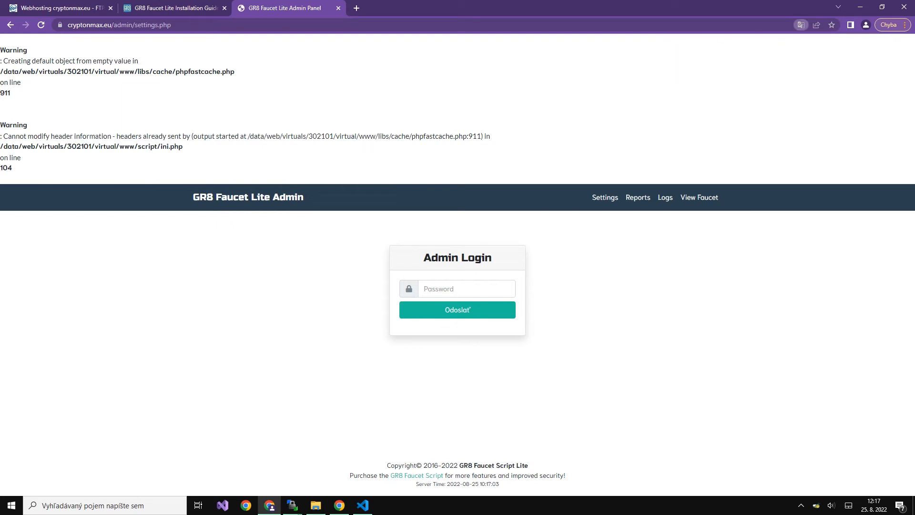
left_click(55, 8)
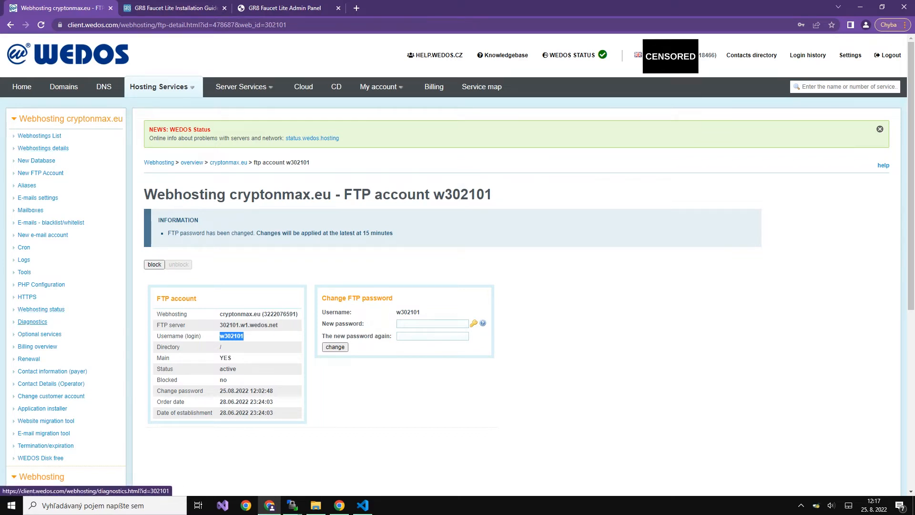
left_click(41, 284)
scroll(41, 284, "down", 2)
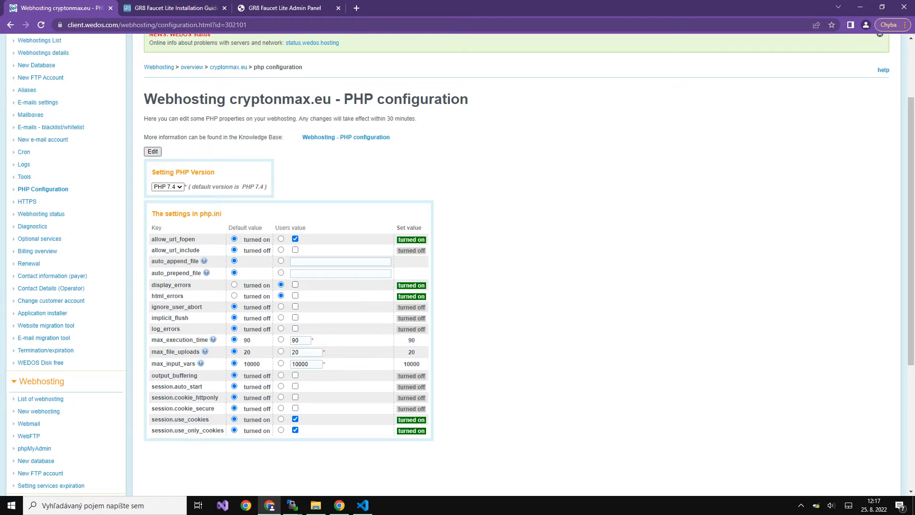
scroll(457, 265, "down", 2)
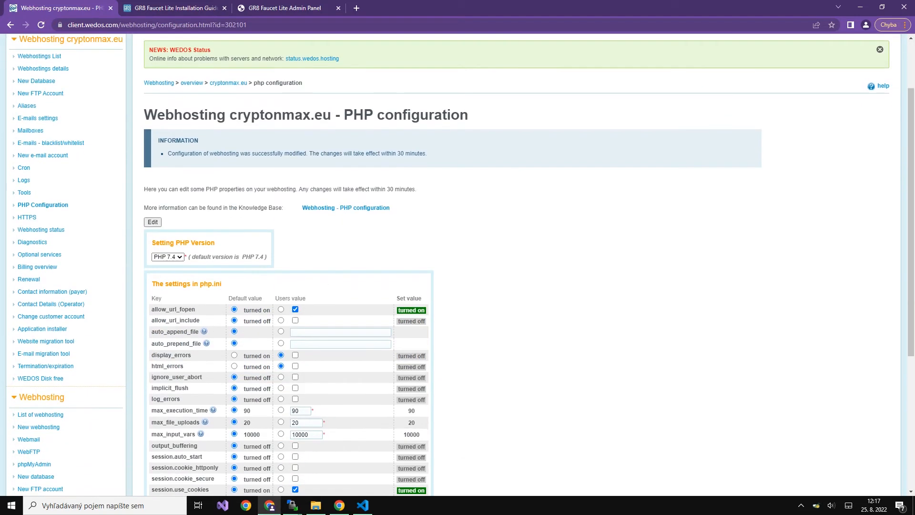
left_click_drag(427, 122, 308, 123)
left_click(308, 122)
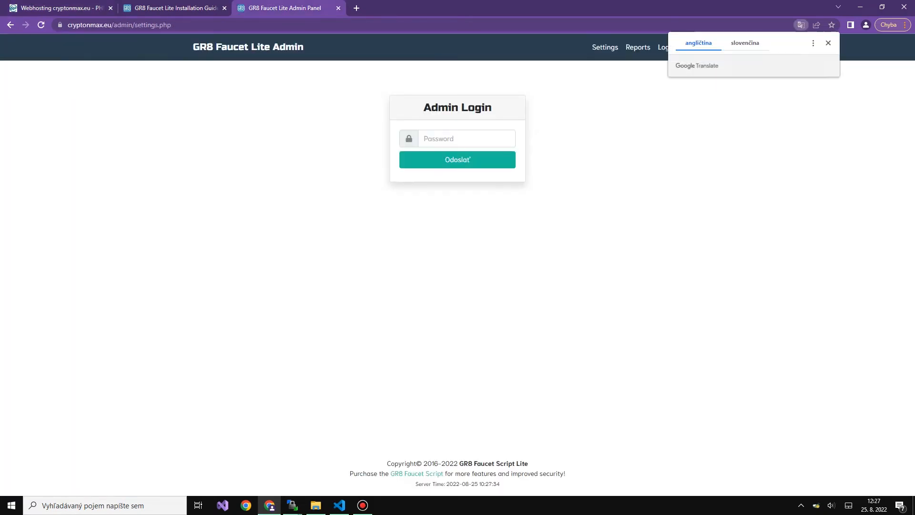
- Dismiss the translation offer and bring WinSCP's config.php editor back up
left_click_drag(493, 108, 423, 108)
left_click(423, 108)
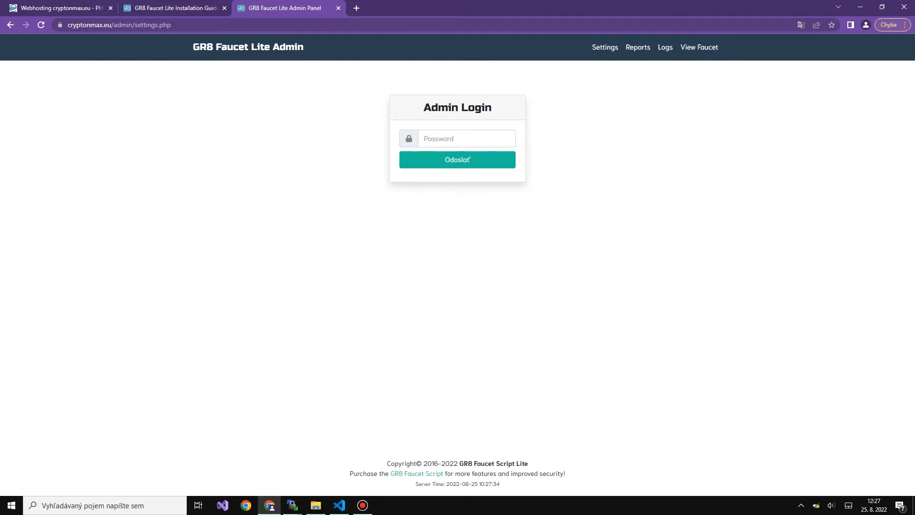
mouse_move(292, 505)
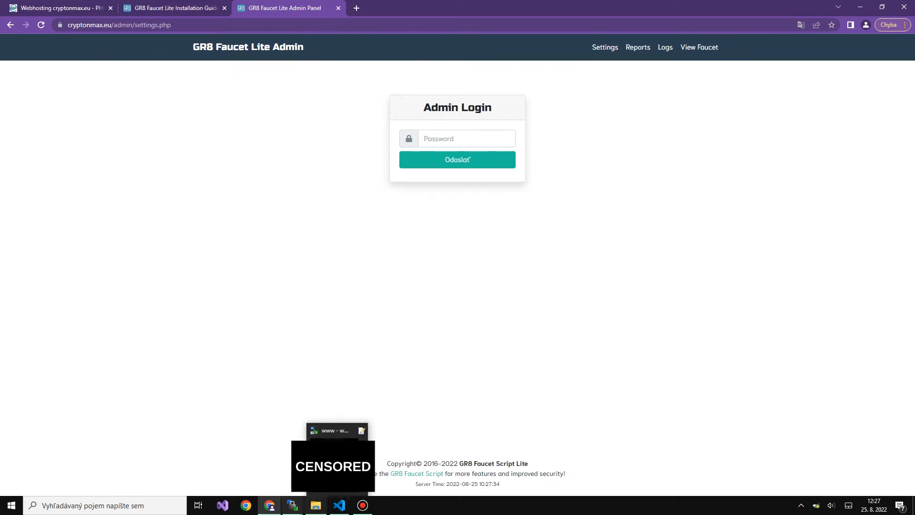
left_click(339, 464)
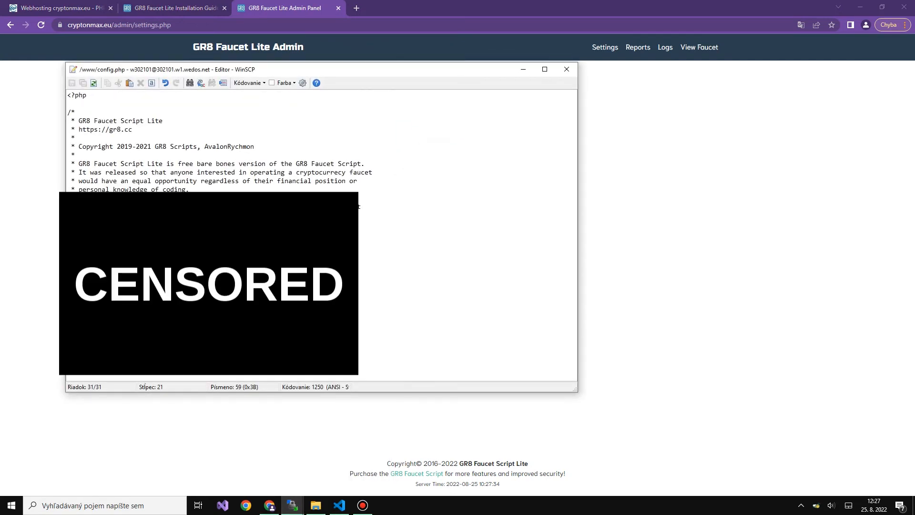
- Copy the $password value from config.php, log into the faucet admin with it, and decline saving it
double_click(134, 301)
right_click(134, 302)
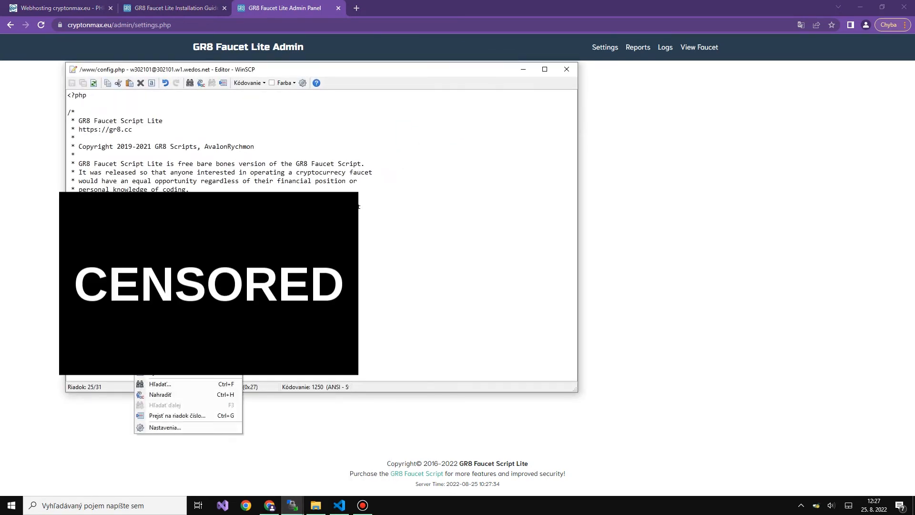
left_click(162, 341)
left_click(269, 505)
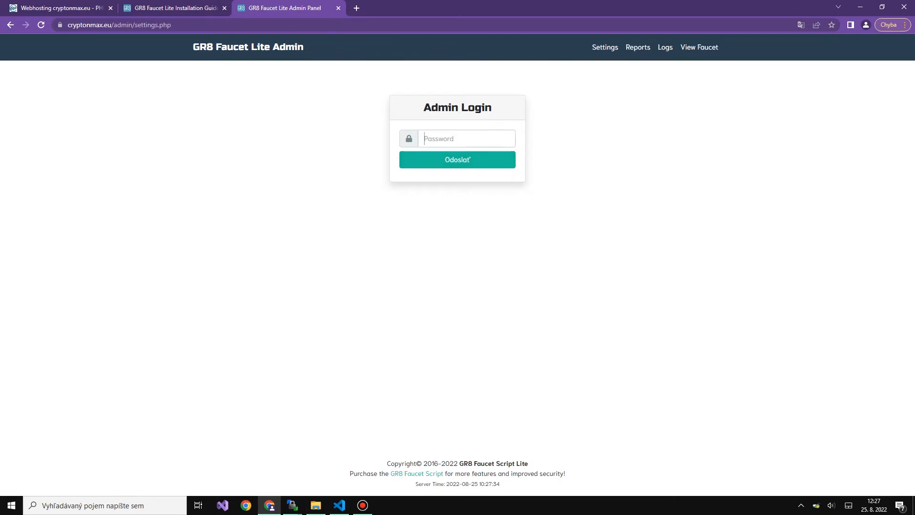
key("ctrl+v")
key("Tab")
key("Return")
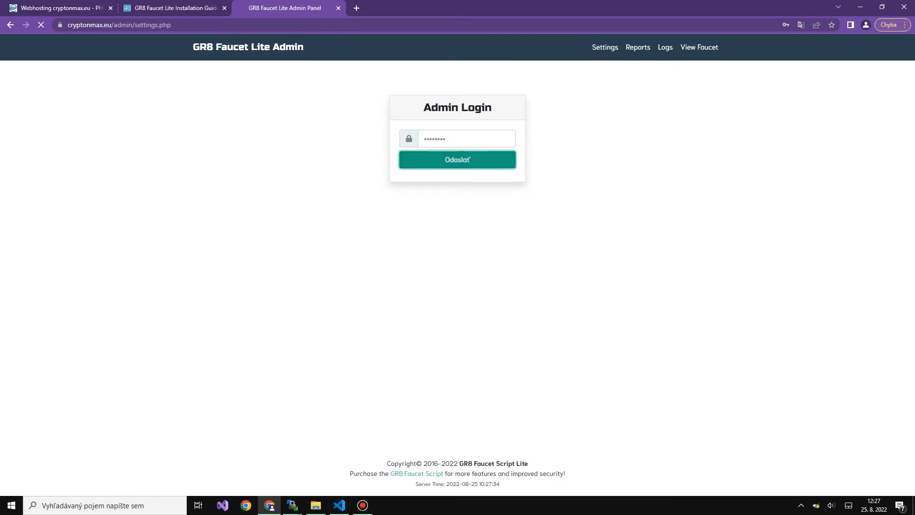
left_click(815, 161)
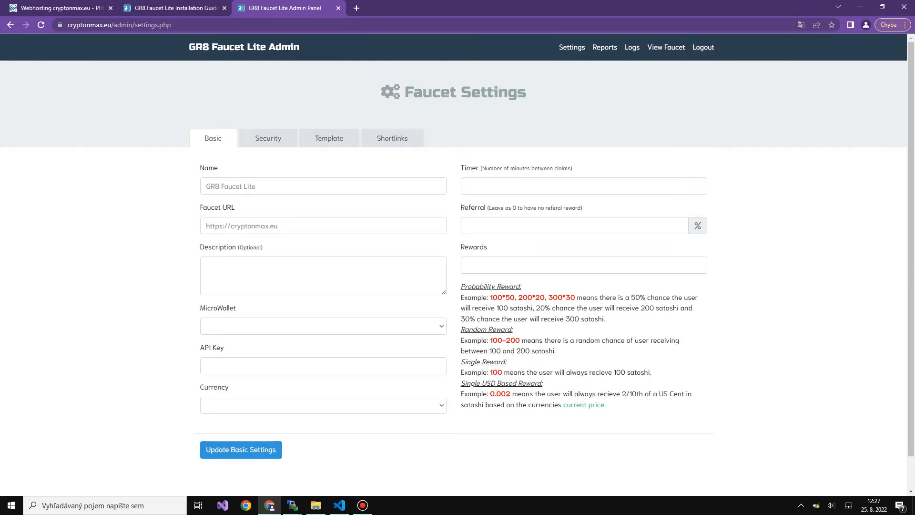
- Rename the faucet 'Tutorial Facuet', describe it 'This is Tutorial faucet.', and choose FaucetPay as microwallet
left_click_drag(396, 92, 416, 139)
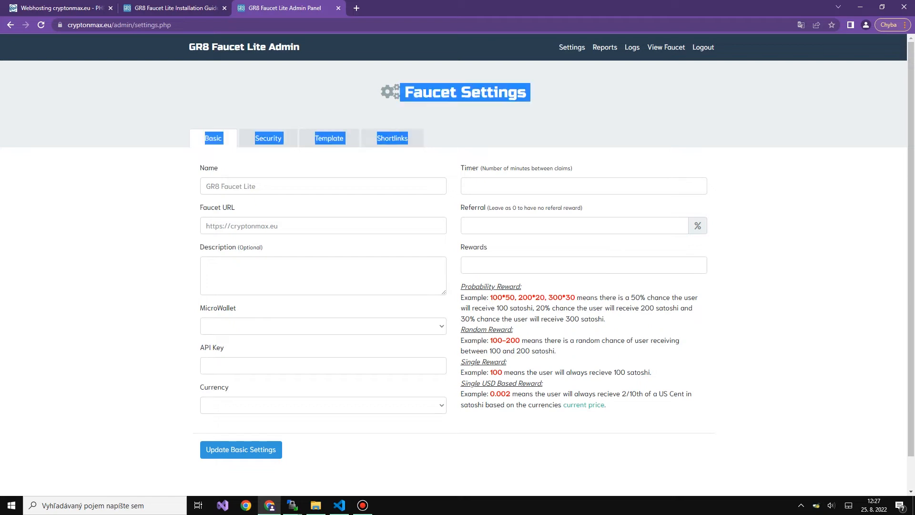
left_click(431, 139)
left_click_drag(257, 186, 204, 186)
type("Tutor")
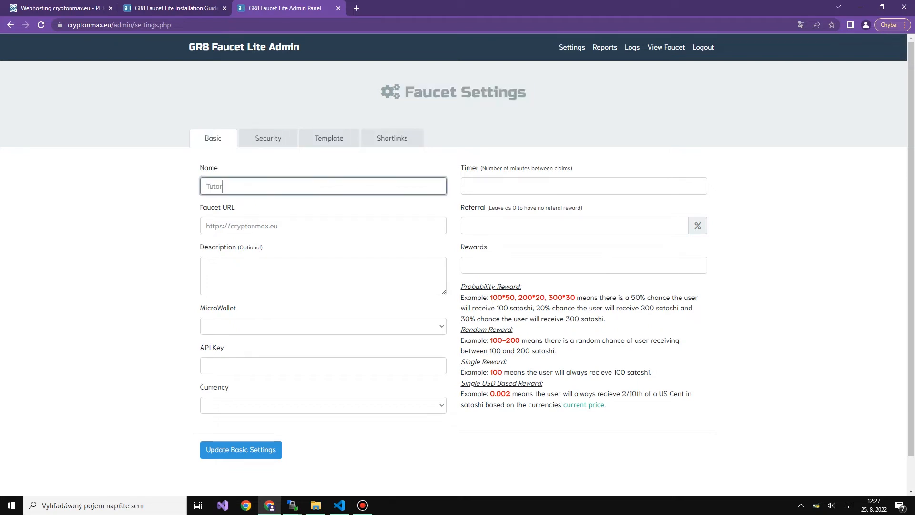
type("ial Facuet")
key("Tab")
key("Tab")
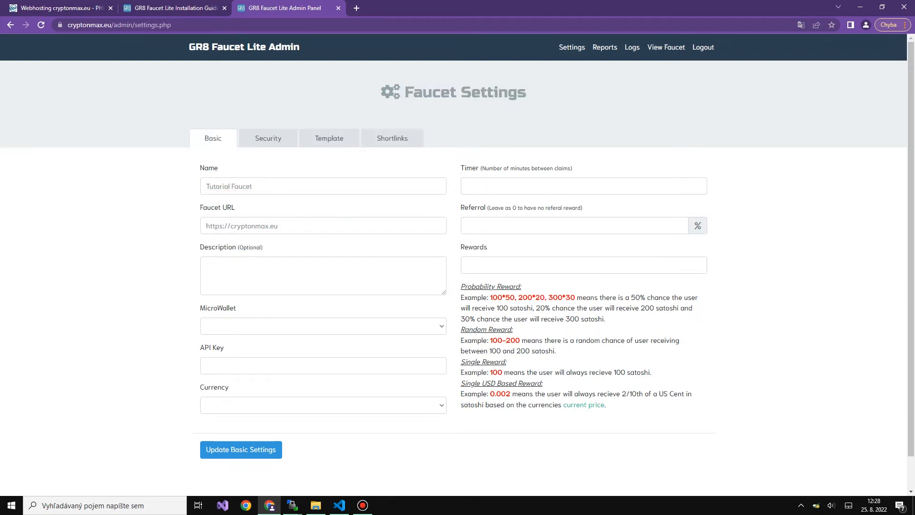
type("This is Tutorial fau")
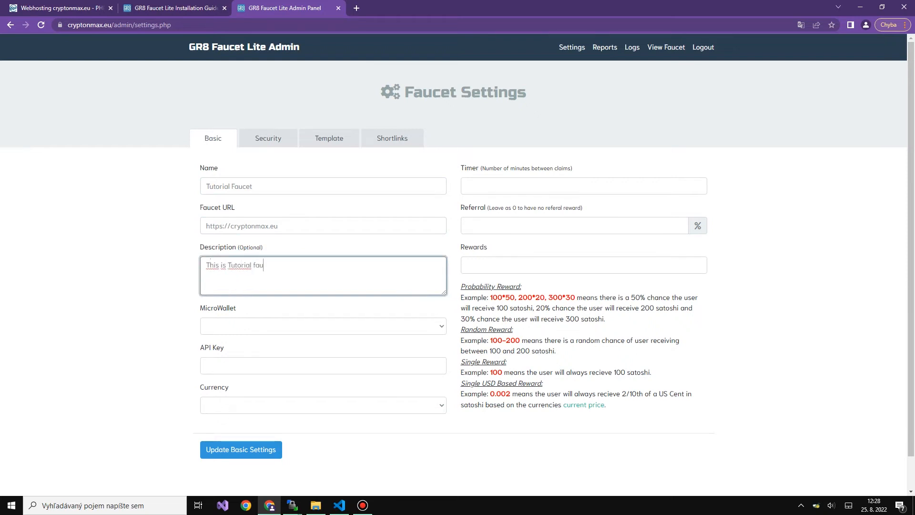
type("cet.")
left_click(226, 327)
left_click(226, 382)
left_click(286, 405)
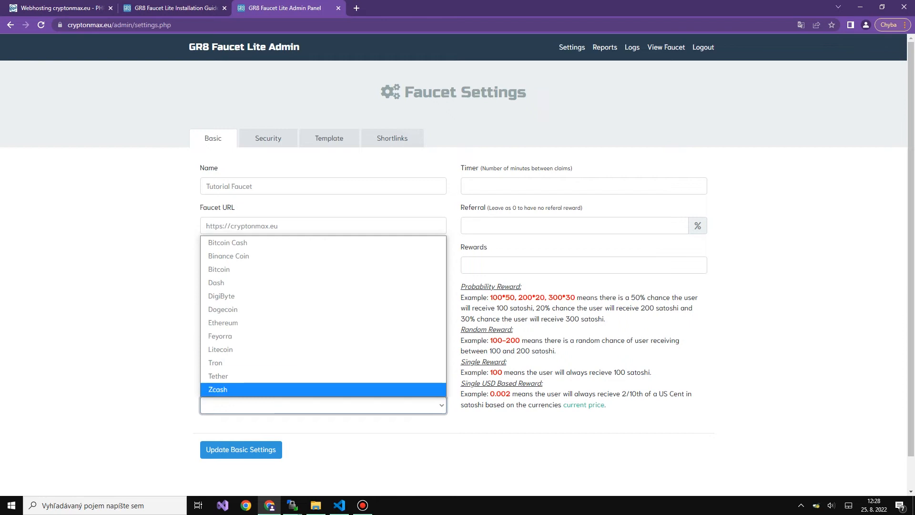
left_click(315, 424)
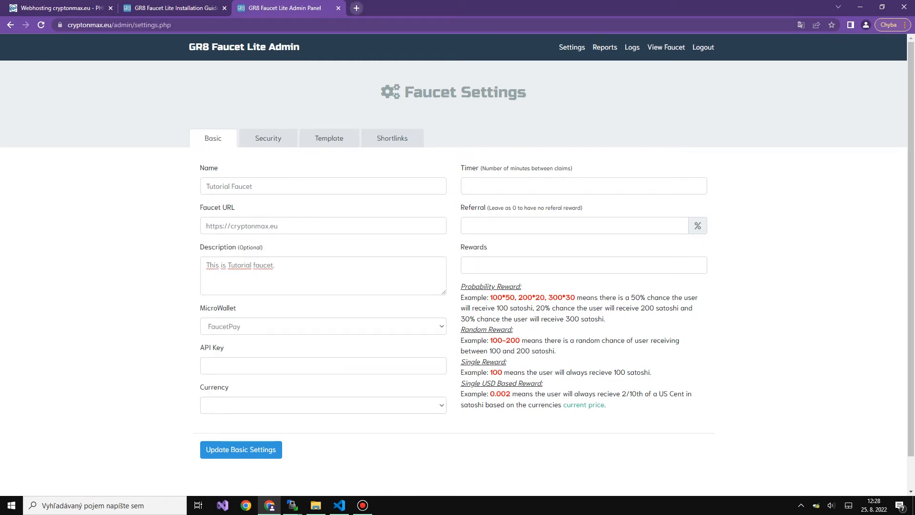
- Search for faucetpay in a new browser tab
left_click(356, 8)
type("faucetpay")
key("Return")
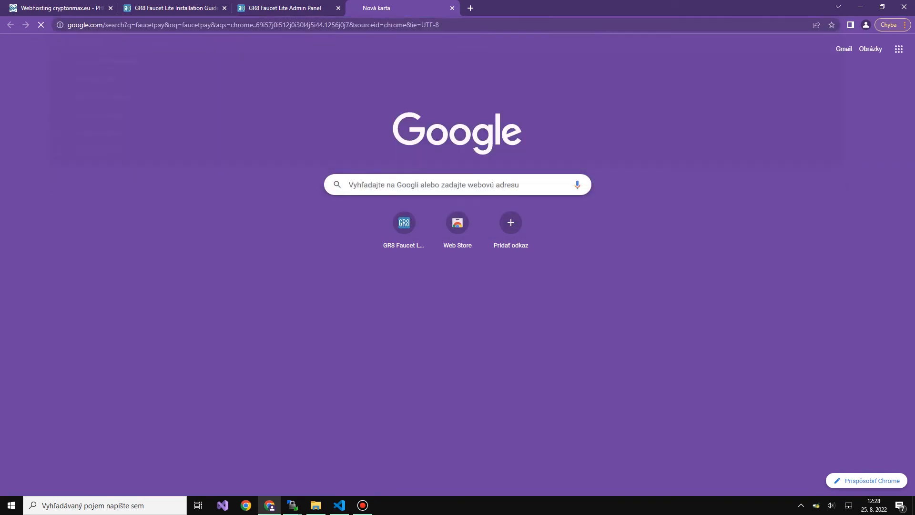
- Open FaucetPay from the search results and go to the faucet owner dashboard
left_click(124, 221)
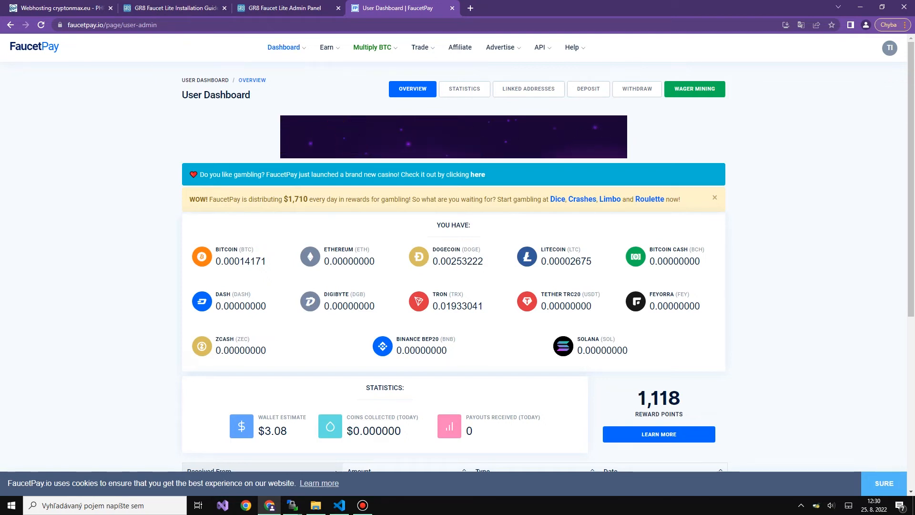
mouse_move(286, 48)
left_click(317, 84)
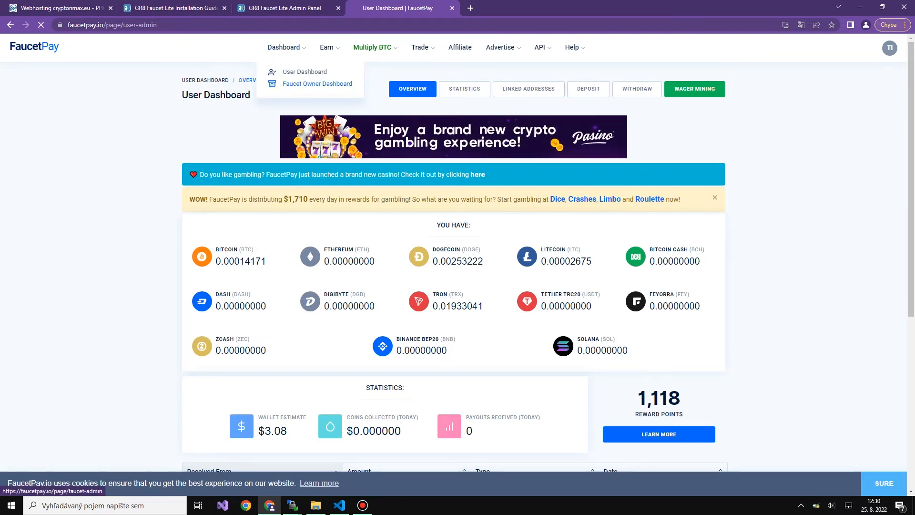
type("Tutorial Fauc")
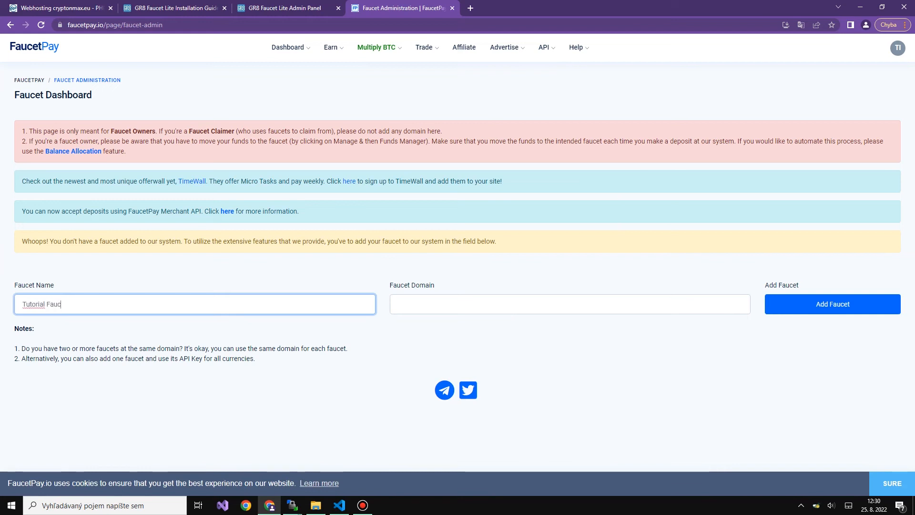
type("et - Bitcoin")
key("Tab")
type("https://www.cryptonmax.eu")
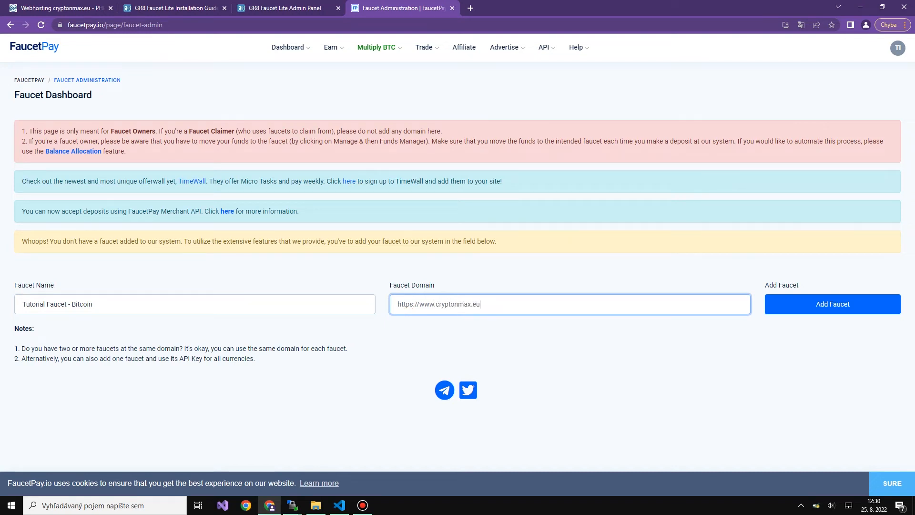
key("Return")
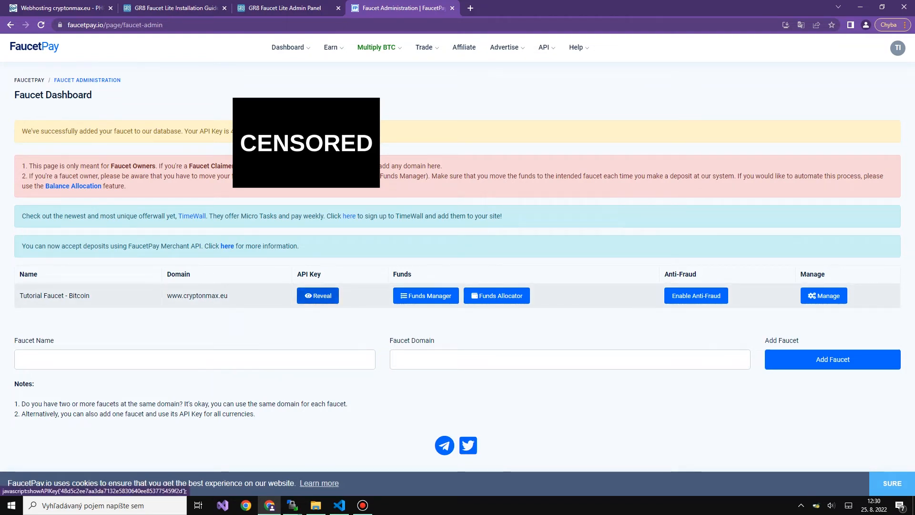
left_click(318, 296)
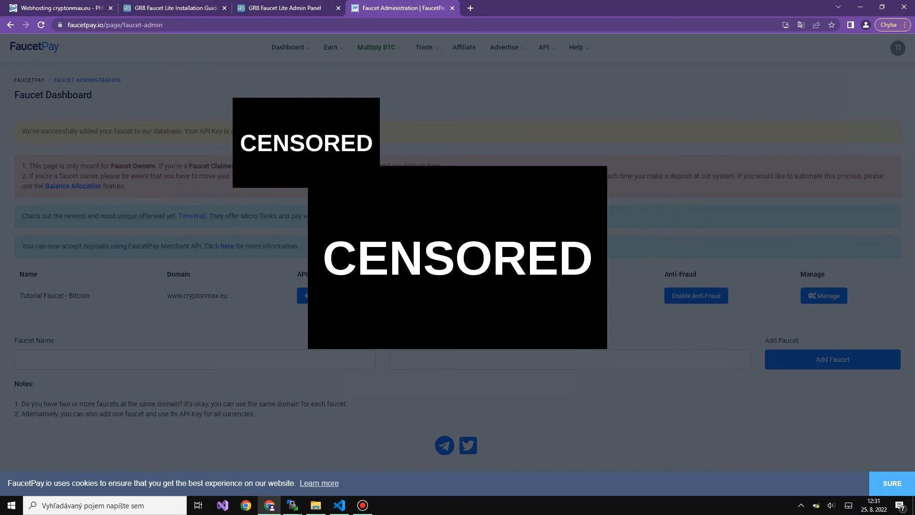
left_click(285, 8)
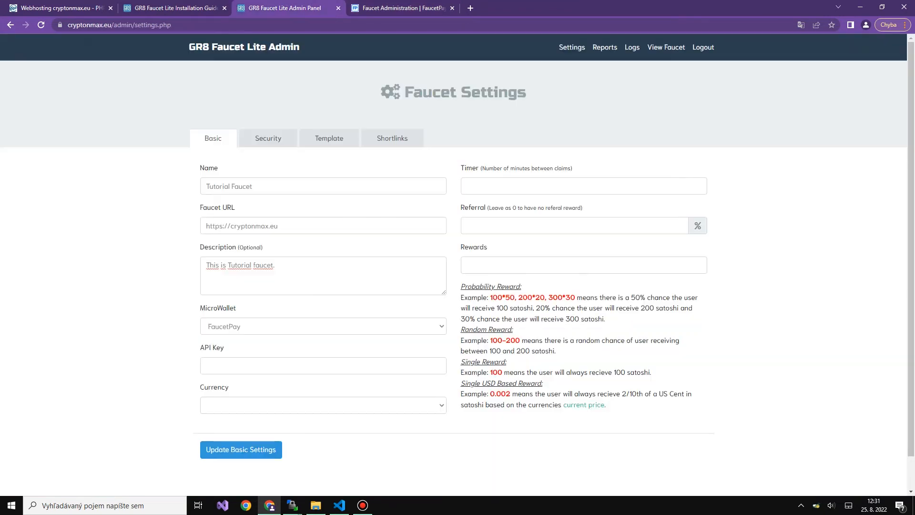
- Enter the API key, Bitcoin currency, 5-minute timer, 40% referral and reward 2, then update basic settings
left_click(323, 366)
left_click(305, 405)
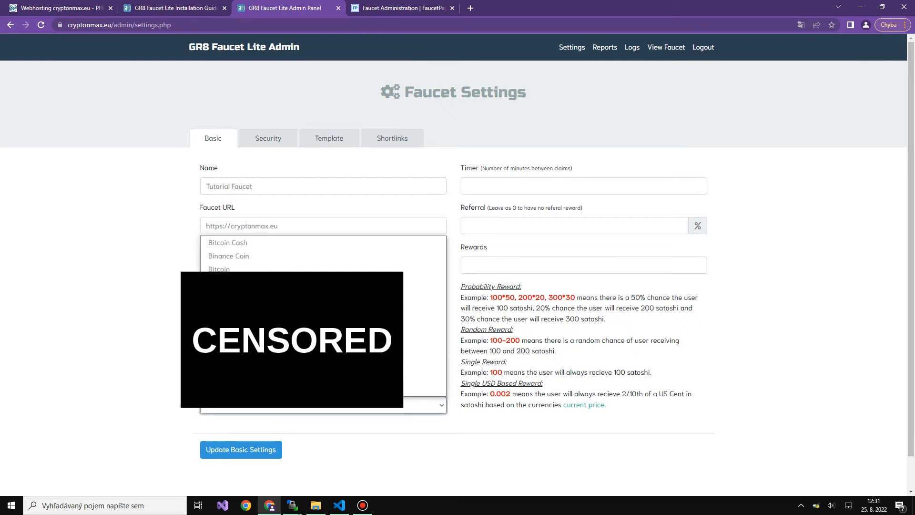
left_click(267, 273)
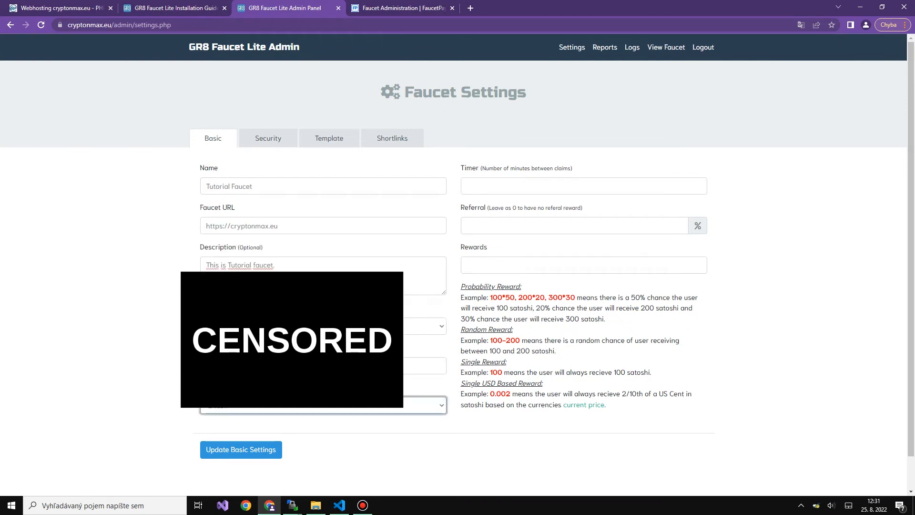
left_click(572, 185)
type("5")
left_click(572, 225)
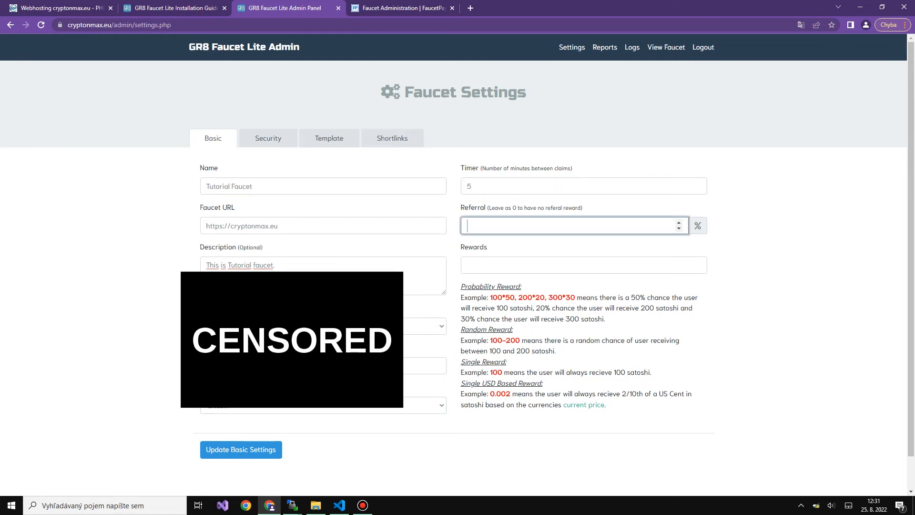
type("40")
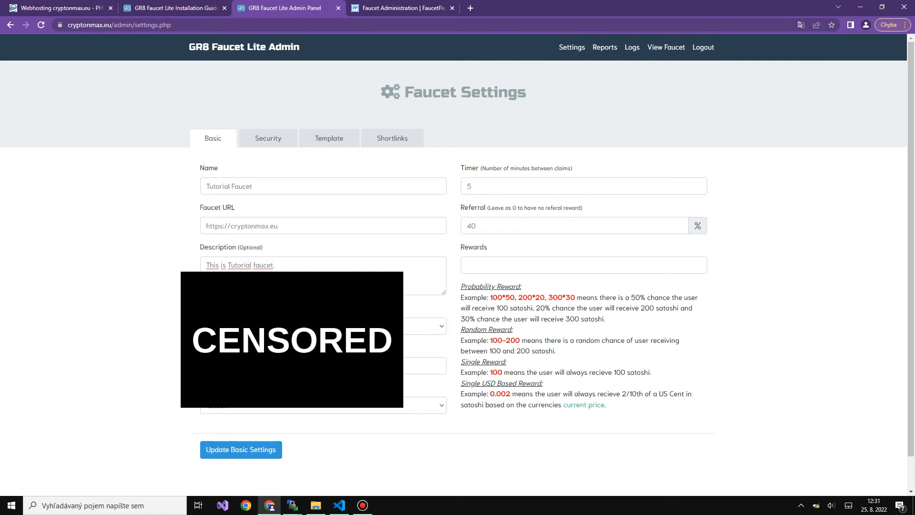
left_click(572, 264)
left_click(762, 286)
left_click(241, 449)
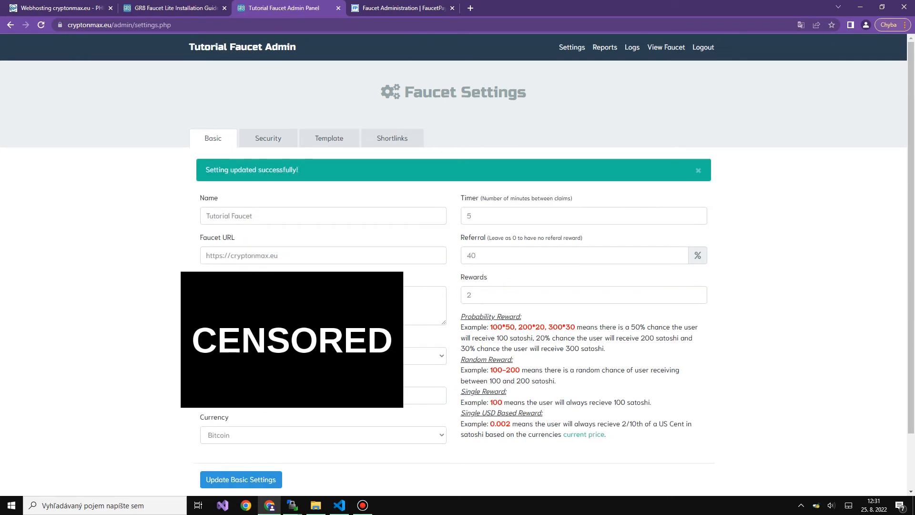
- Load cryptonmax.eu in a new tab and scroll through the live 2-satoshi faucet page
key("ctrl+t")
type("cr")
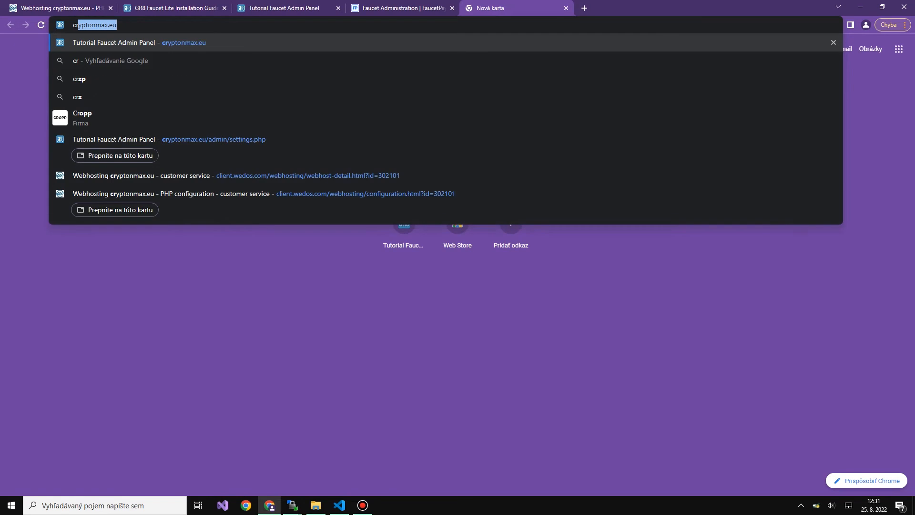
key("Return")
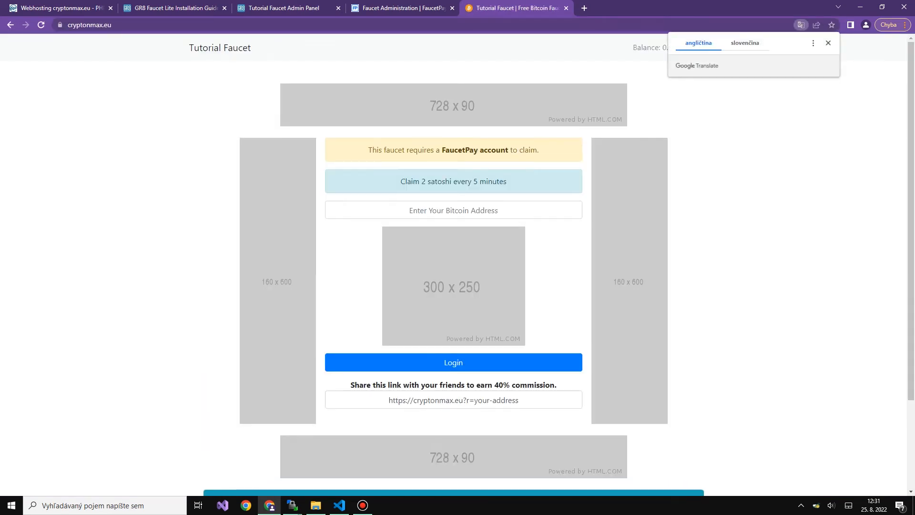
scroll(458, 267, "down", 3)
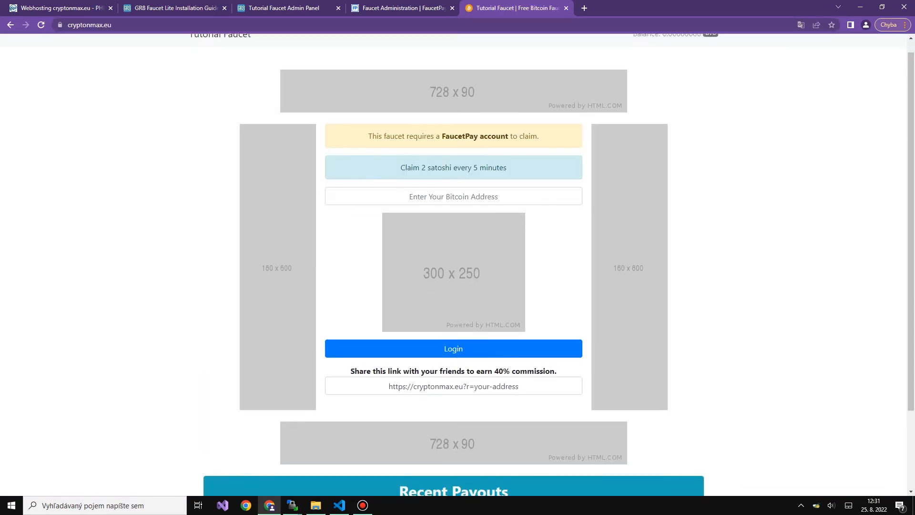
scroll(458, 267, "up", 3)
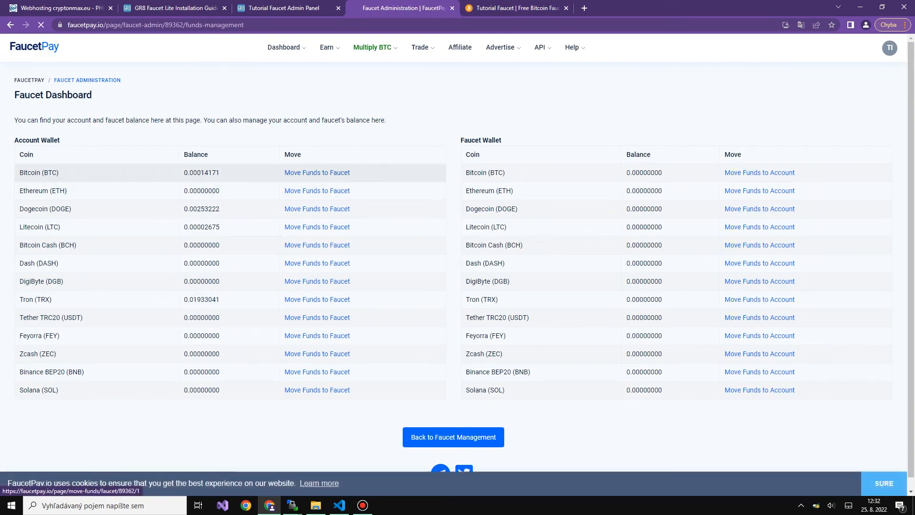
- Transfer the entire 0.00014171 BTC balance into the faucet's Bitcoin wallet, then search 'recaptcha admin'
left_click(317, 172)
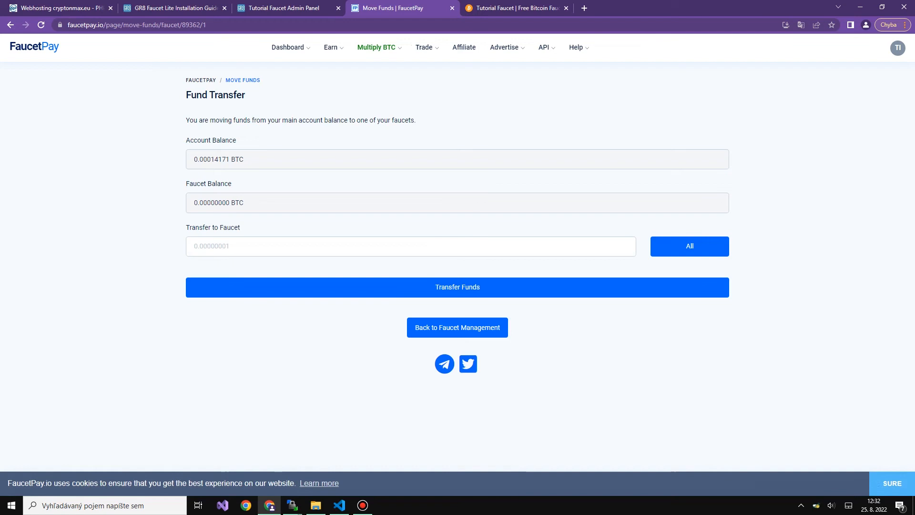
left_click(411, 246)
left_click(690, 246)
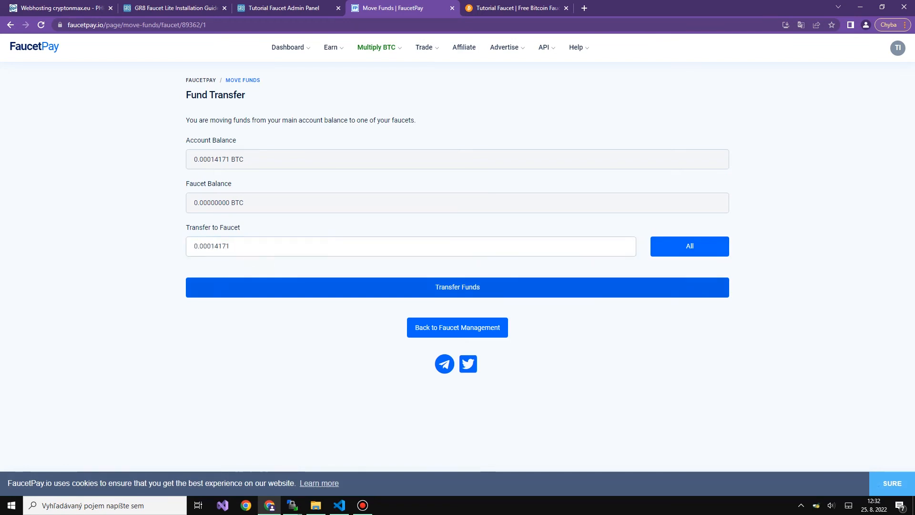
left_click(458, 287)
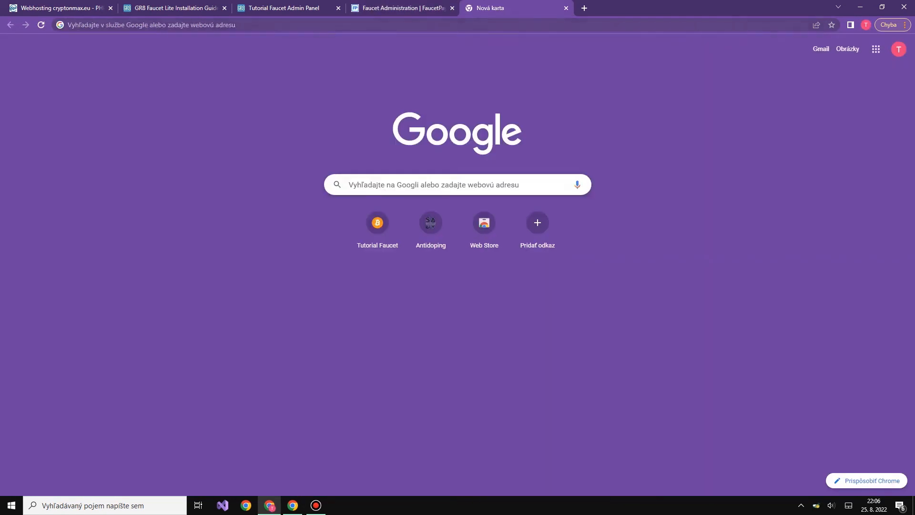
type("recaptcha admin")
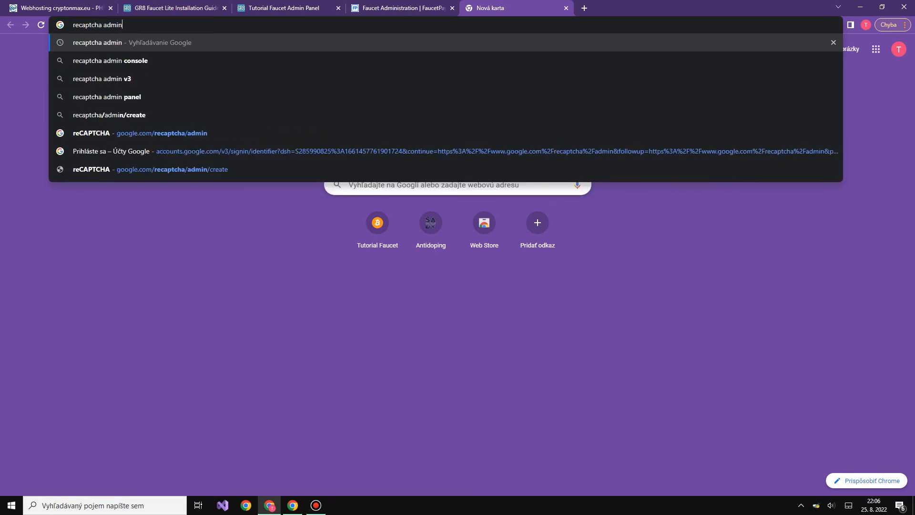
- Start a new reCAPTCHA v2 site registration labelled cryptonmax.eu and copy the label
key("Return")
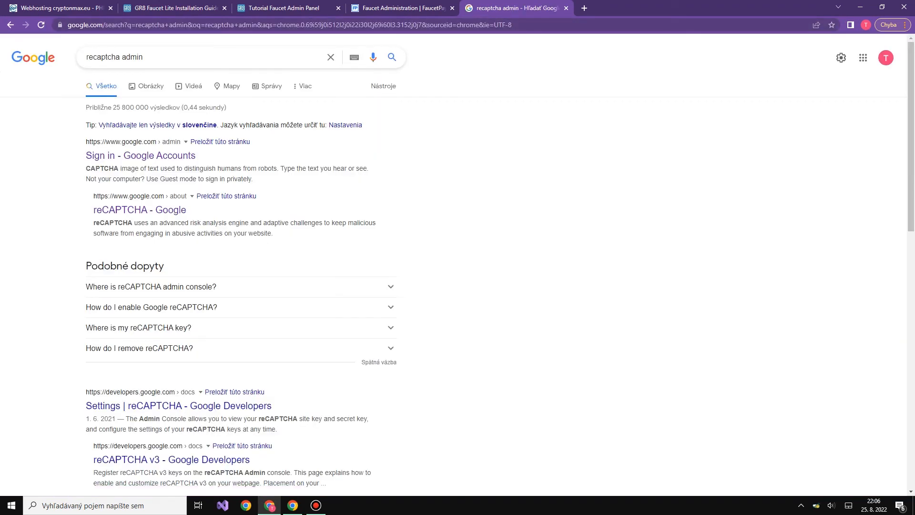
left_click(143, 156)
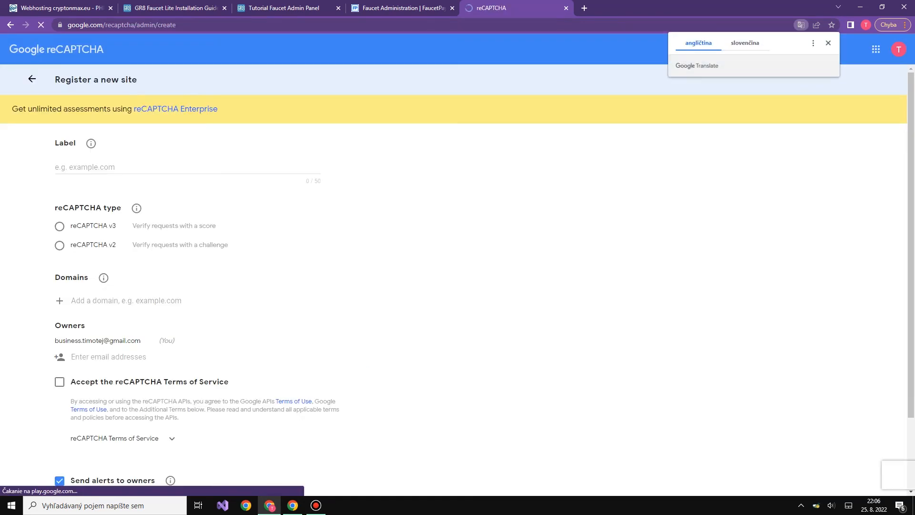
type("cryptonmax.eu")
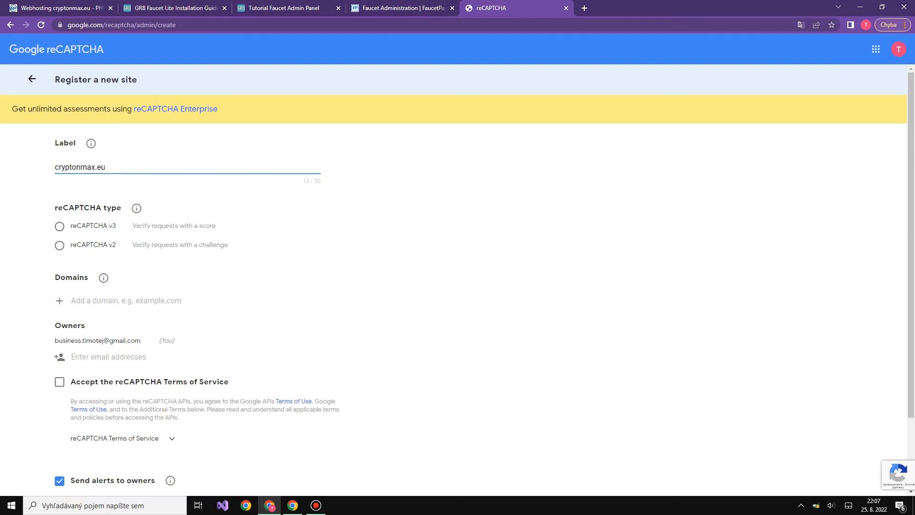
left_click(59, 245)
scroll(60, 245, "down", 2)
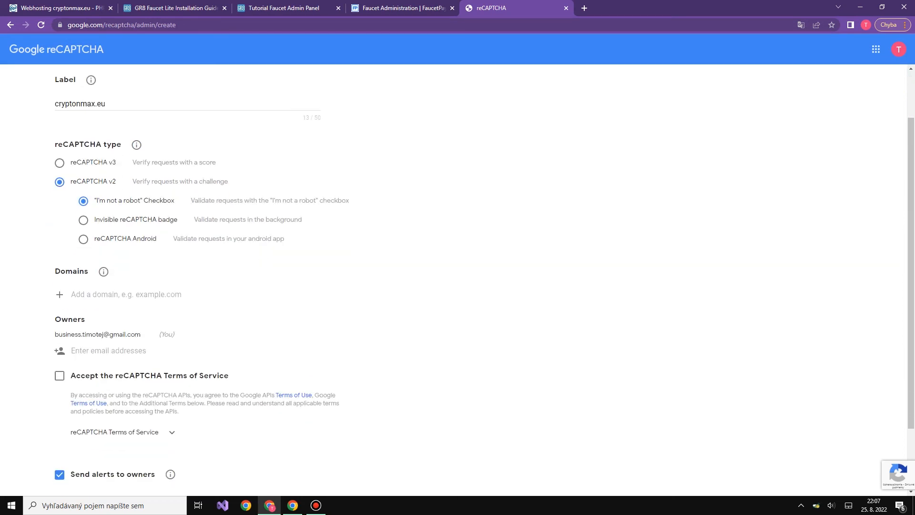
scroll(191, 286, "down", 2)
scroll(190, 285, "up", 3)
triple_click(81, 119)
right_click(82, 120)
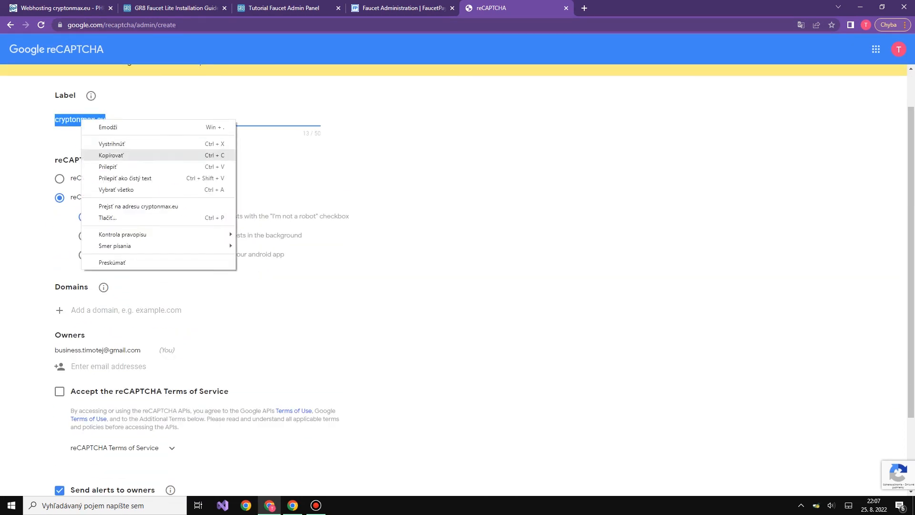
left_click(111, 154)
- Add cryptonmax.eu as the domain, accept the terms and submit the registration
left_click(124, 310)
key("ctrl+v")
scroll(457, 280, "down", 2)
left_click(60, 296)
left_click(127, 443)
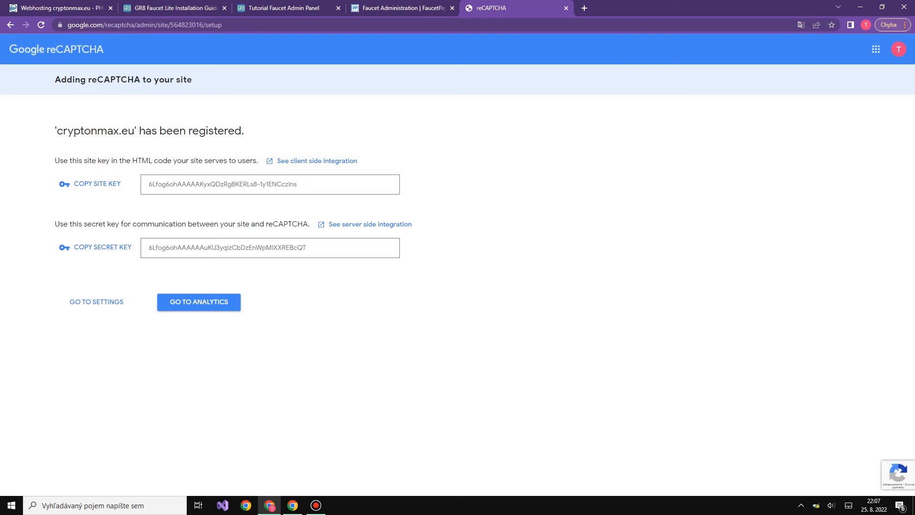
- Paste the new site key and secret key into the faucet's Security captcha fields
left_click(97, 184)
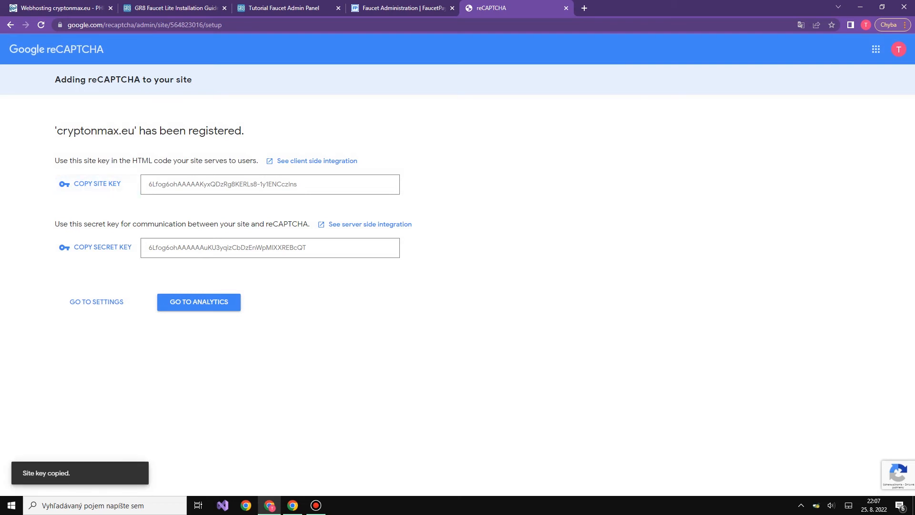
left_click(284, 8)
left_click(327, 264)
key("ctrl+v")
left_click(530, 8)
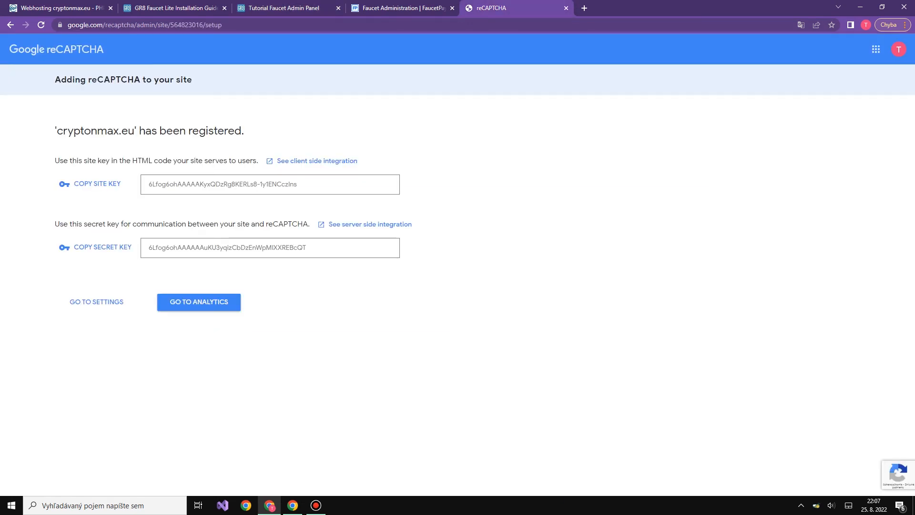
left_click(102, 247)
left_click(284, 8)
left_click(326, 303)
key("ctrl+v")
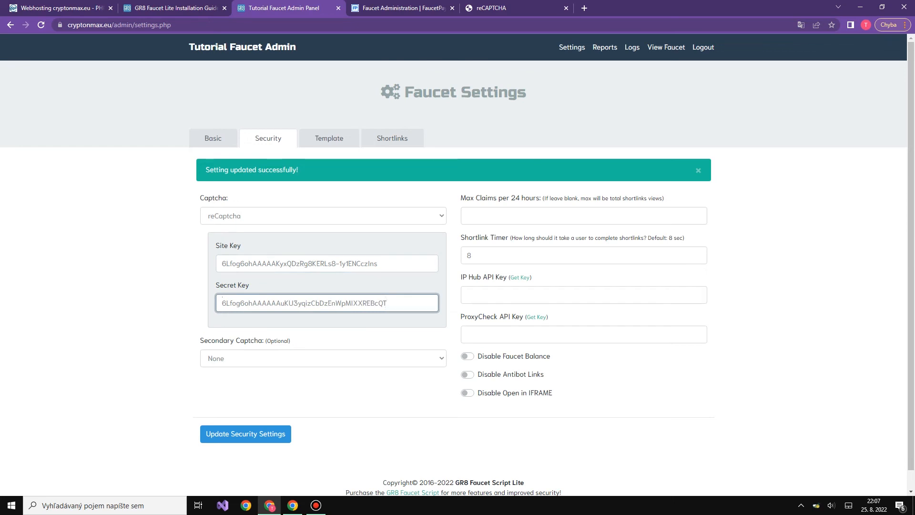
- Save the reCAPTCHA security settings and load cryptonmax.eu in the installation guide tab
left_click(315, 395)
left_click(245, 434)
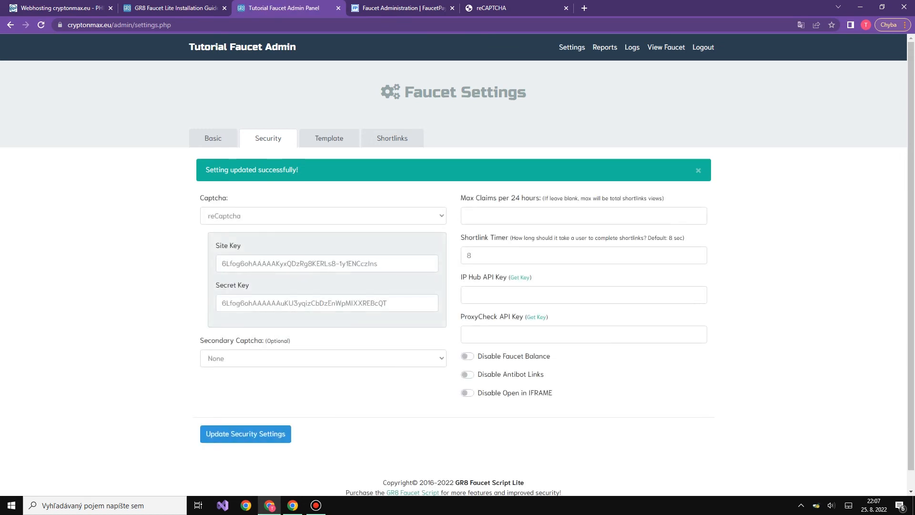
left_click(185, 8)
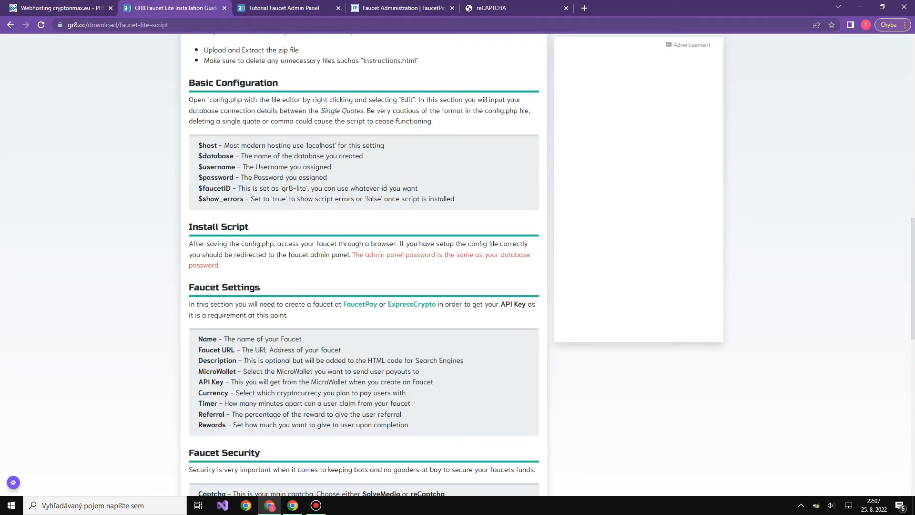
left_click(179, 25)
type("cryptonmax.eu")
key("Return")
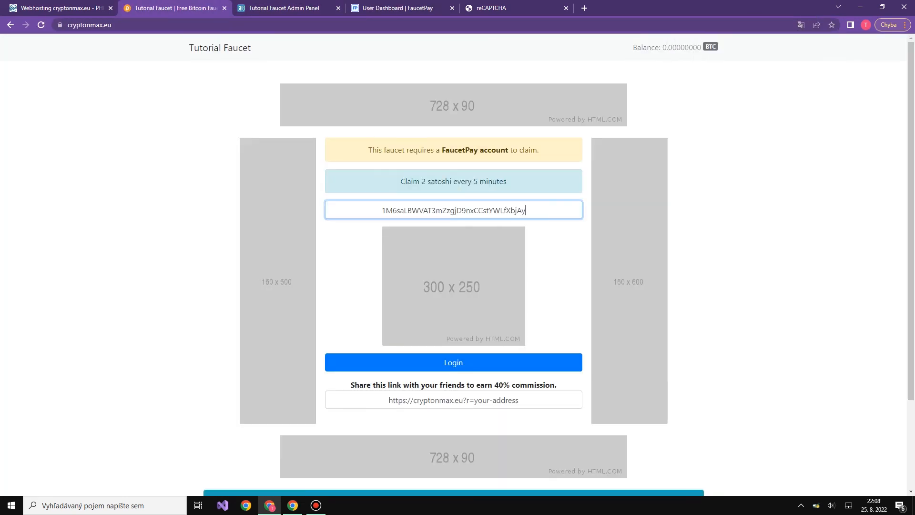
- Claim 2 satoshi by logging in, solving reCAPTCHA and the beige, black, silver, ivory AntiBot links
left_click(453, 362)
left_click(394, 226)
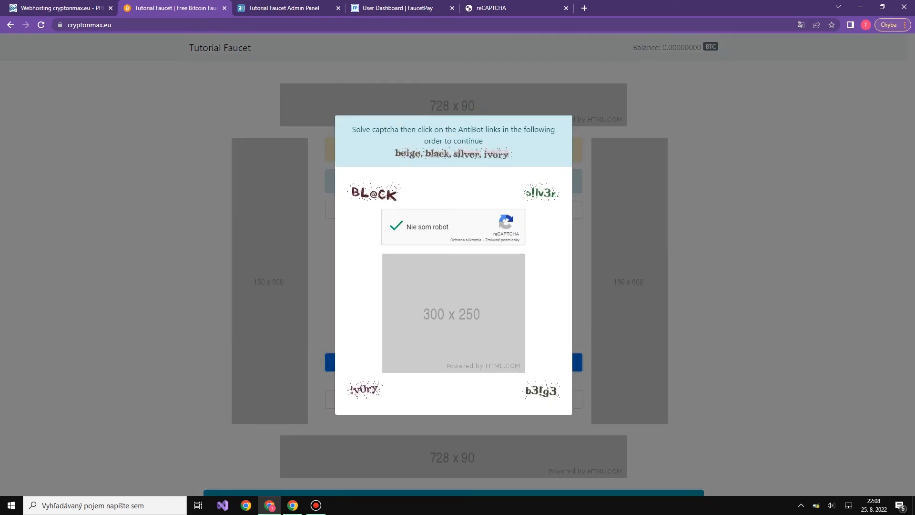
left_click(540, 391)
left_click(374, 193)
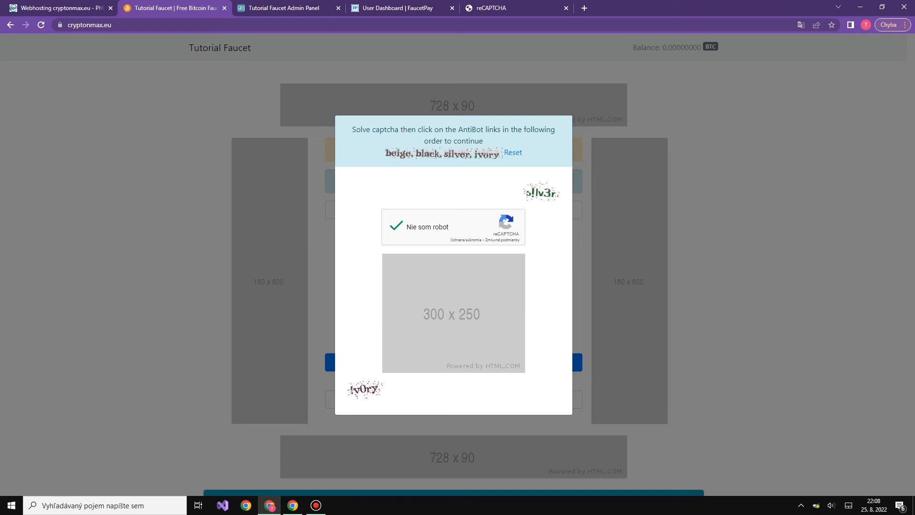
left_click(541, 192)
left_click(365, 380)
left_click(453, 384)
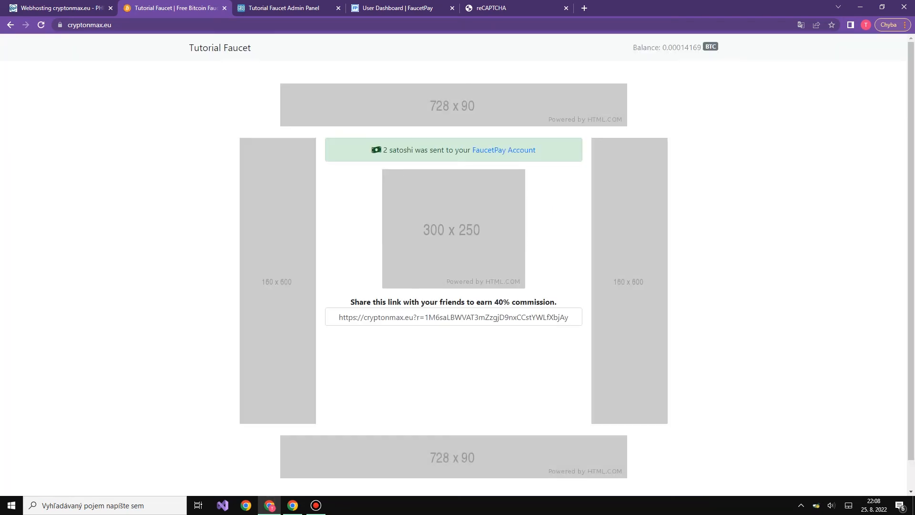
- Check the payout confirmation, then view the FaucetPay dashboard
triple_click(453, 150)
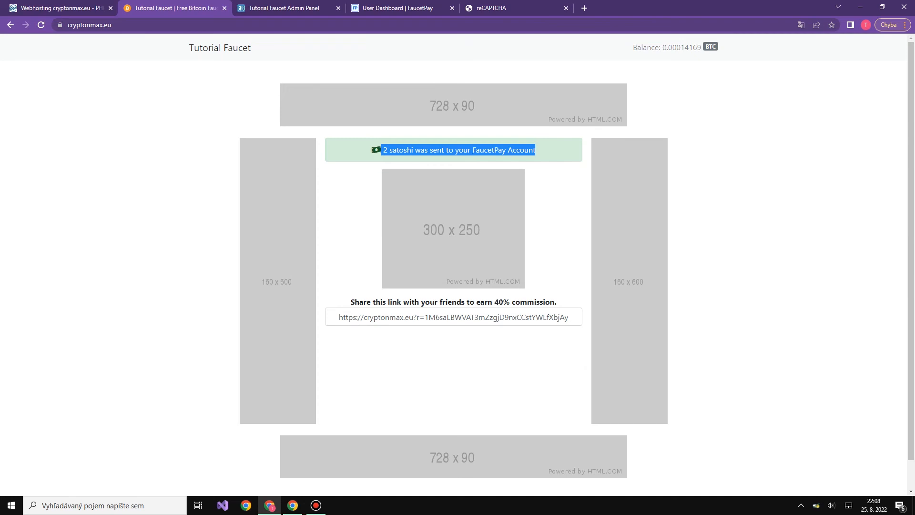
left_click(376, 7)
scroll(453, 266, "down", 1)
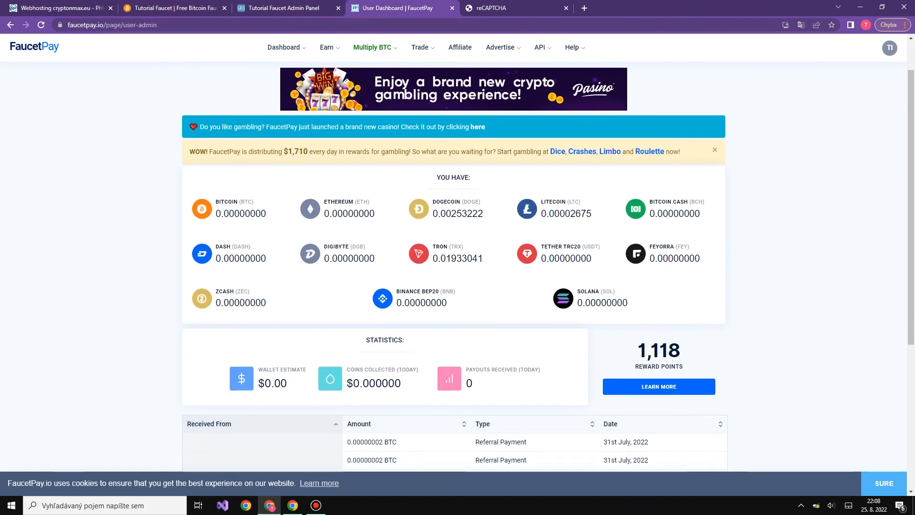
- Reload the FaucetPay dashboard to confirm the 0.00000002 BTC payout arrived
key("F5")
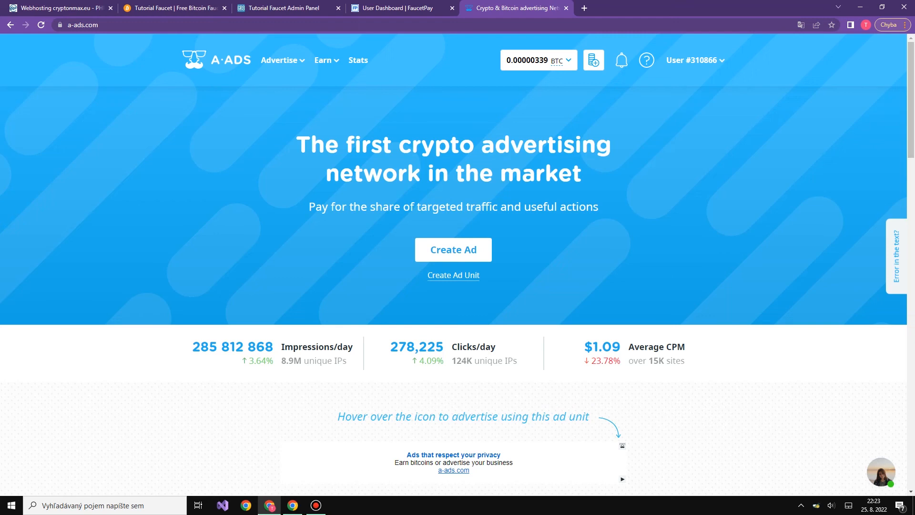
- Start a new A-ADS ad unit after checking the faucet's ad space sizes
left_click(453, 275)
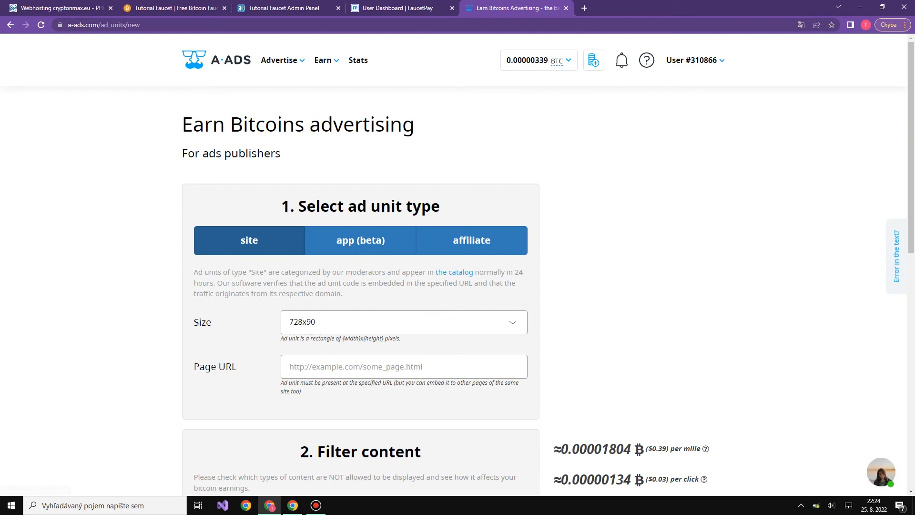
left_click(175, 8)
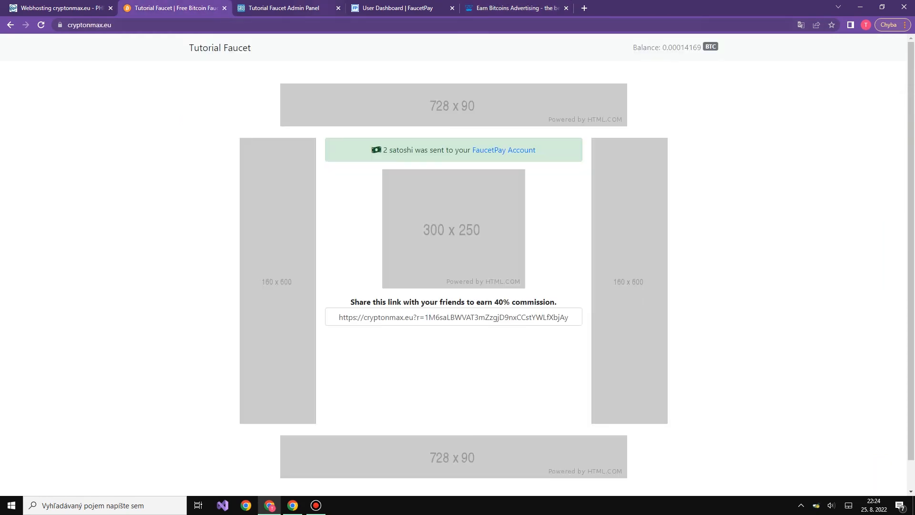
left_click(310, 9)
left_click(397, 9)
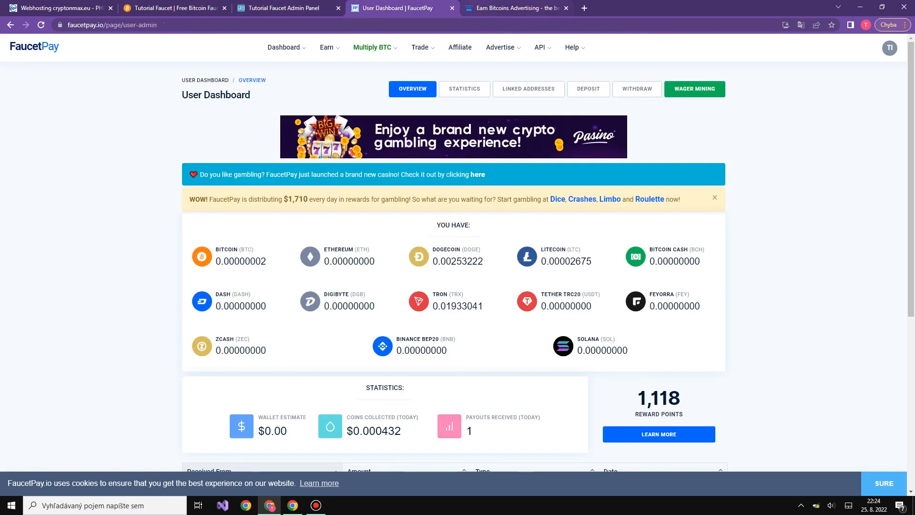
left_click(517, 8)
left_click(403, 322)
scroll(404, 377, "up", 1)
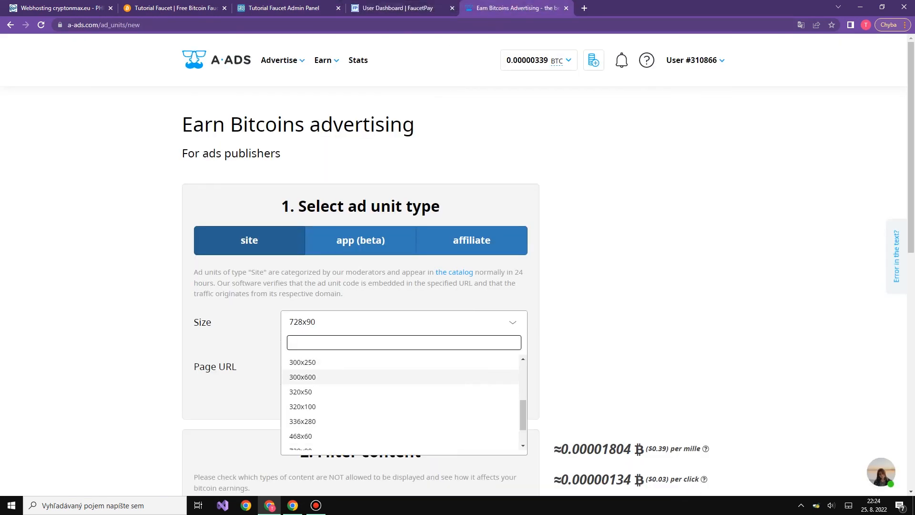
left_click(343, 362)
left_click(343, 366)
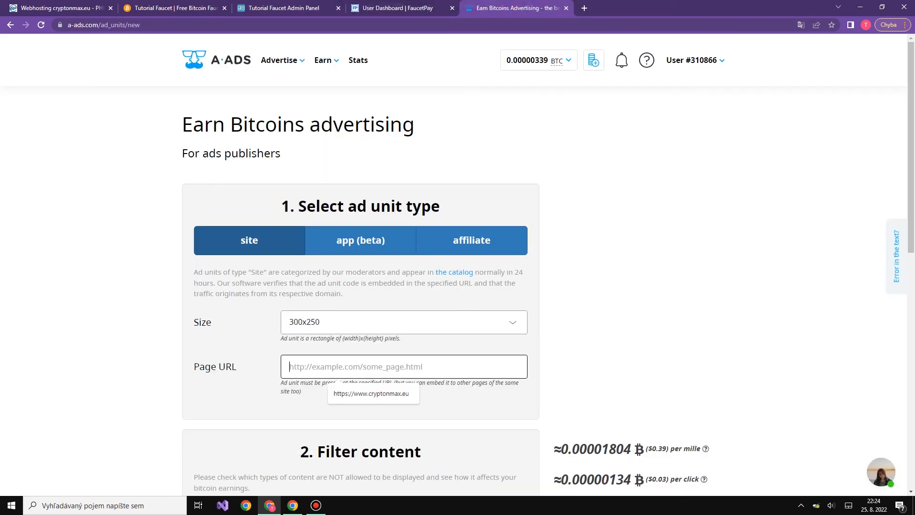
scroll(343, 367, "down", 1)
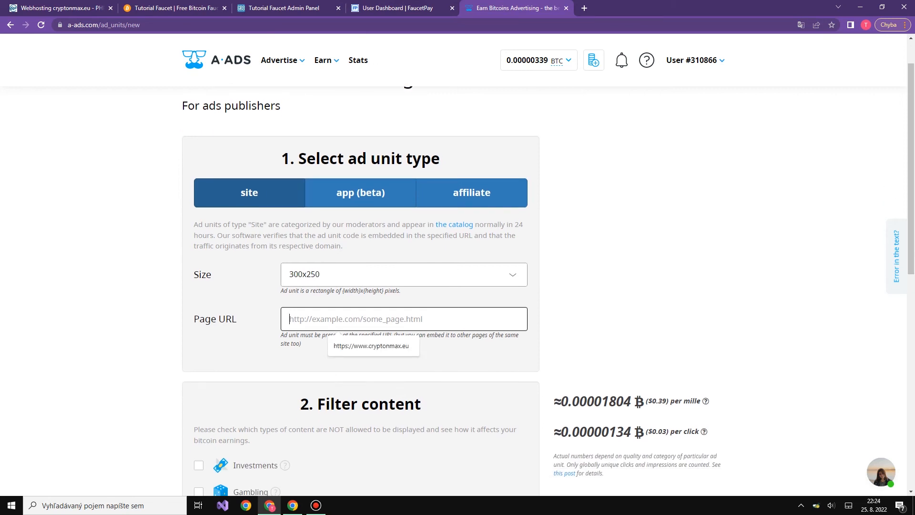
left_click(371, 345)
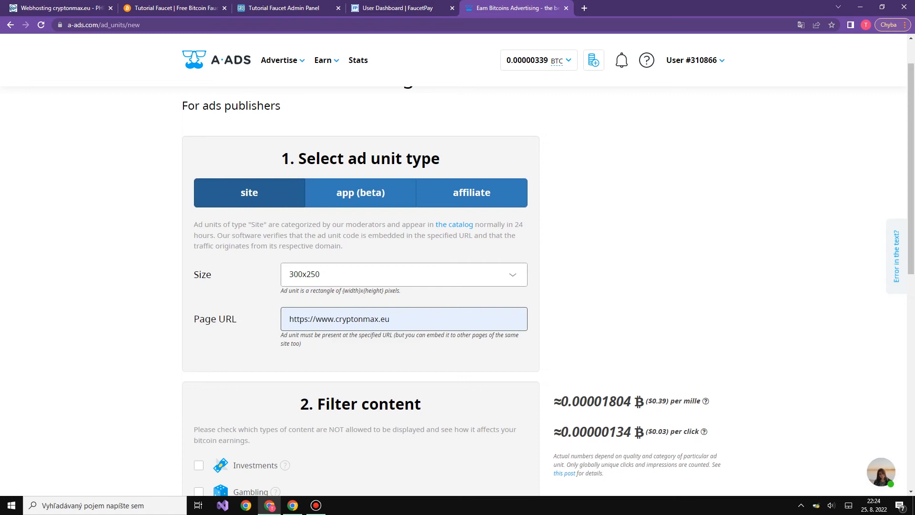
- Allow all content types, including Investments, Gambling, adult and HYIP ads
scroll(548, 279, "down", 1)
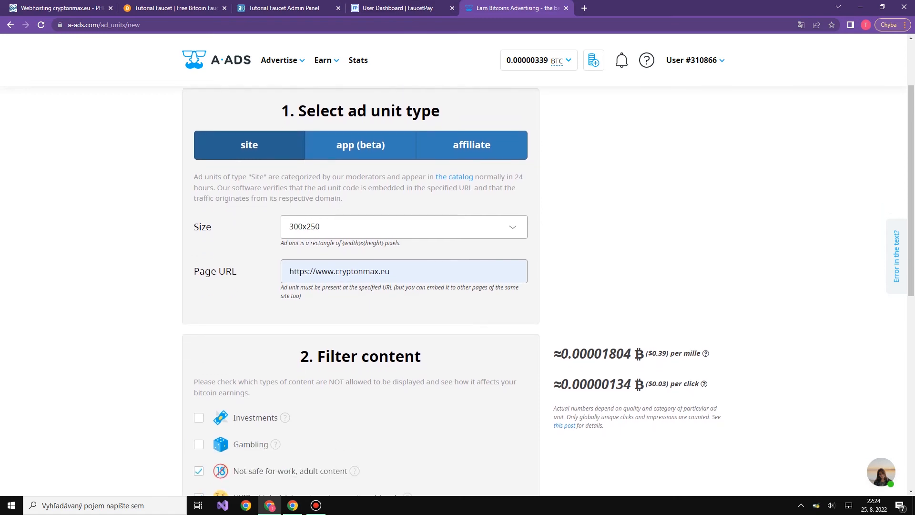
scroll(548, 280, "down", 2)
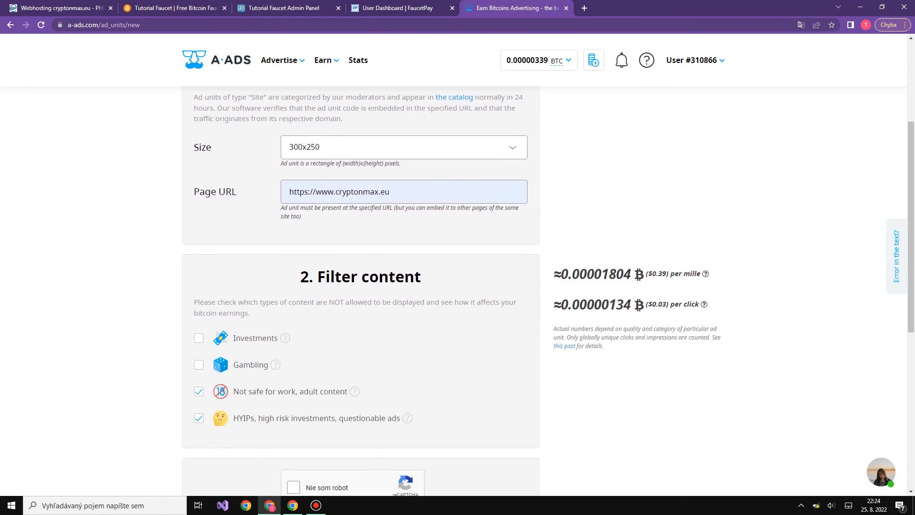
scroll(548, 279, "down", 1)
left_click(199, 290)
left_click(199, 317)
left_click(199, 317)
left_click(198, 290)
left_click(199, 343)
left_click(198, 371)
scroll(198, 370, "down", 1)
left_click_drag(414, 329, 213, 240)
left_click_drag(555, 178, 700, 210)
left_click(701, 211)
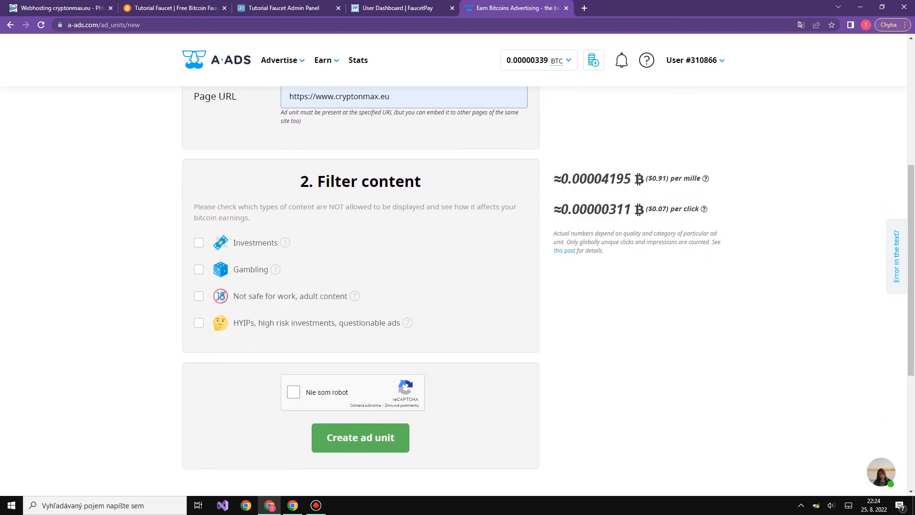
- Create the ad unit and copy its iframe embed code from the ad unit details
scroll(458, 290, "down", 1)
left_click(293, 360)
left_click(361, 406)
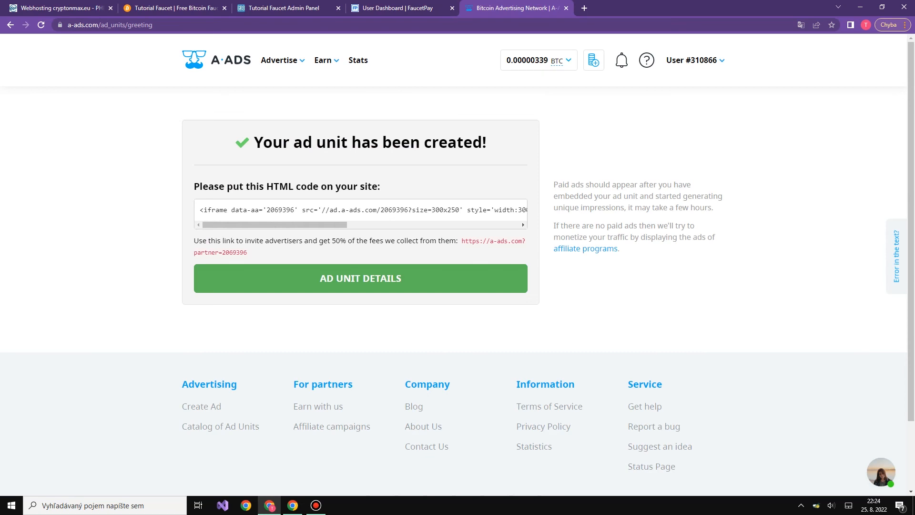
left_click(360, 278)
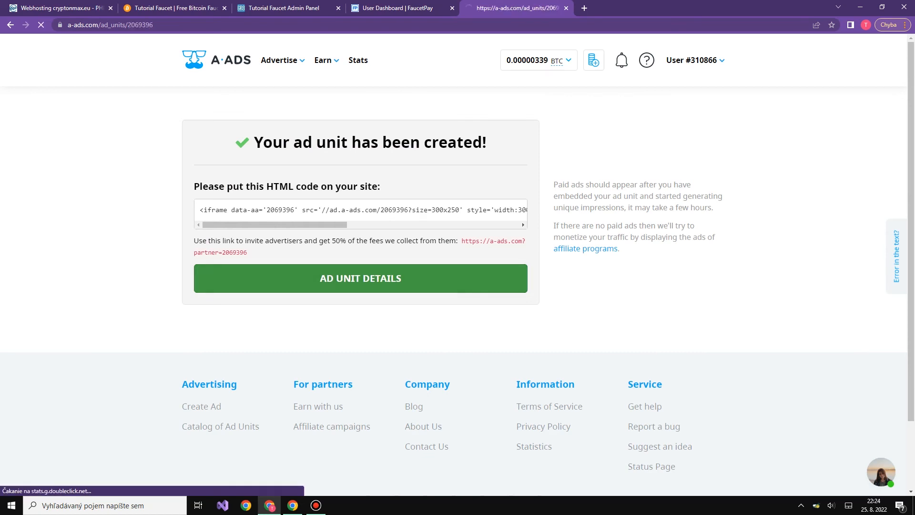
left_click_drag(609, 366, 523, 320)
right_click(541, 330)
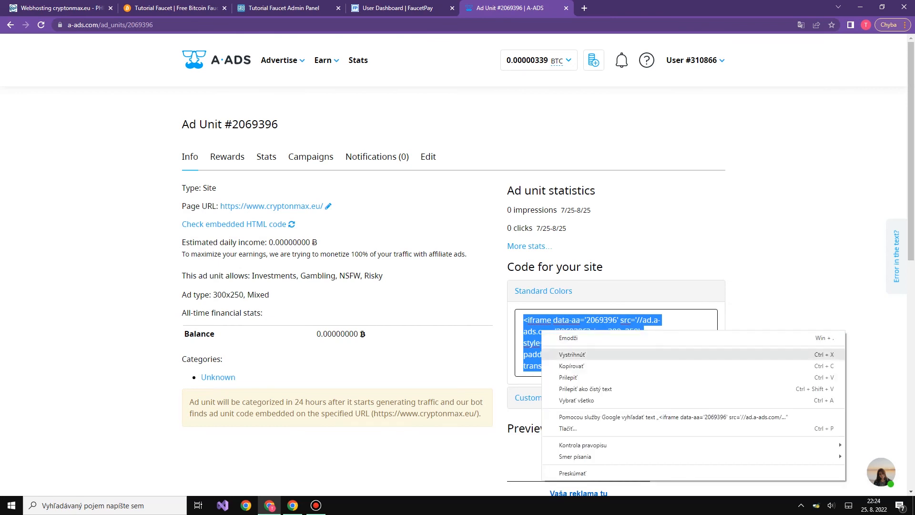
left_click(572, 366)
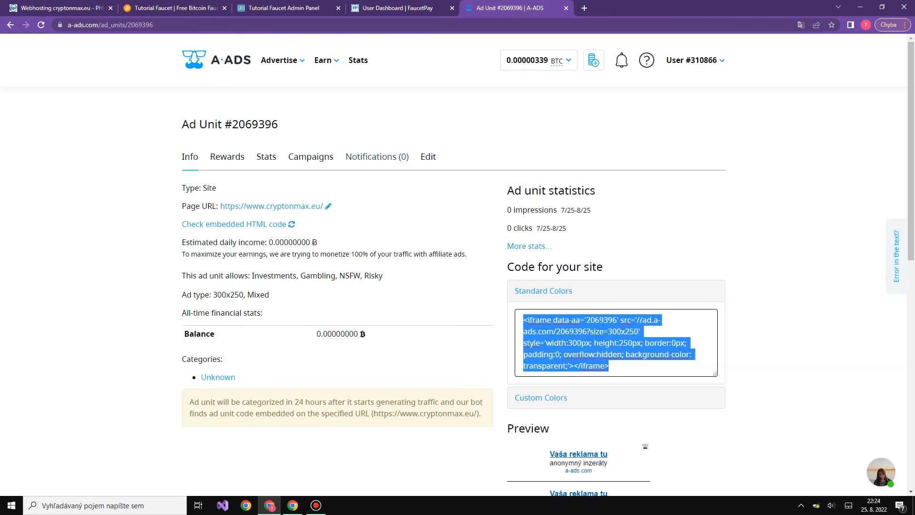
left_click(283, 8)
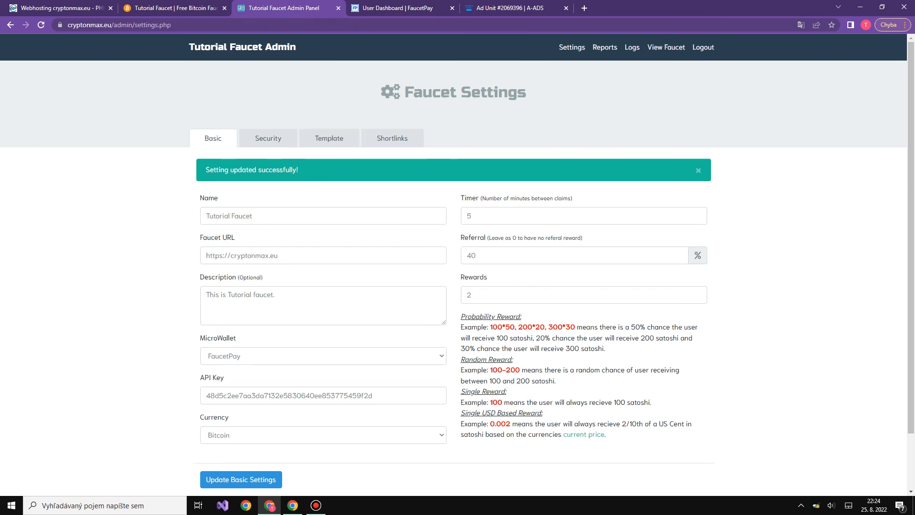
- Paste the A-ADS #2069396 iframe code into the Template tab's Middle Ad Space and save
left_click(329, 138)
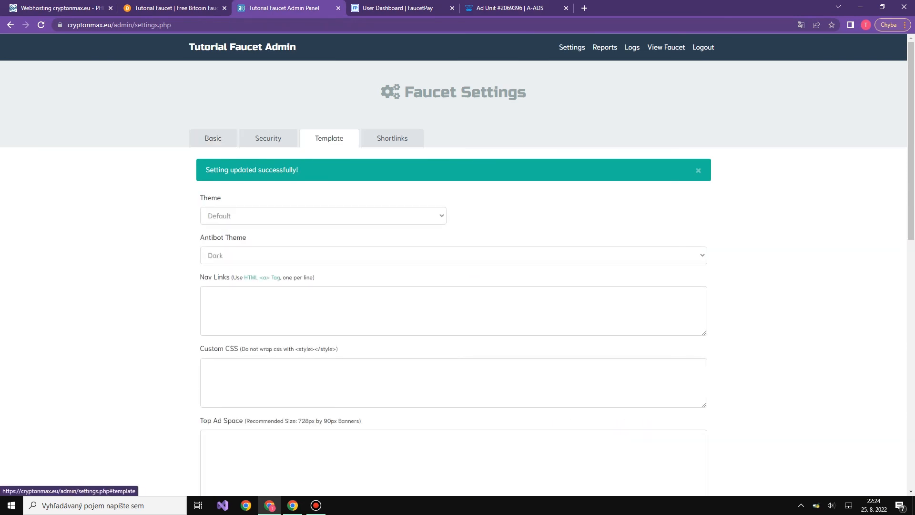
scroll(329, 138, "down", 1)
scroll(458, 267, "down", 3)
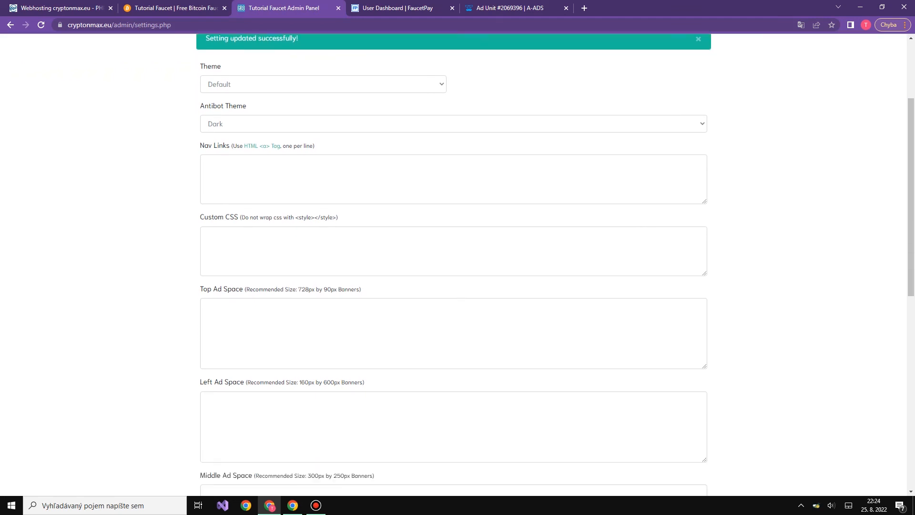
scroll(452, 267, "down", 2)
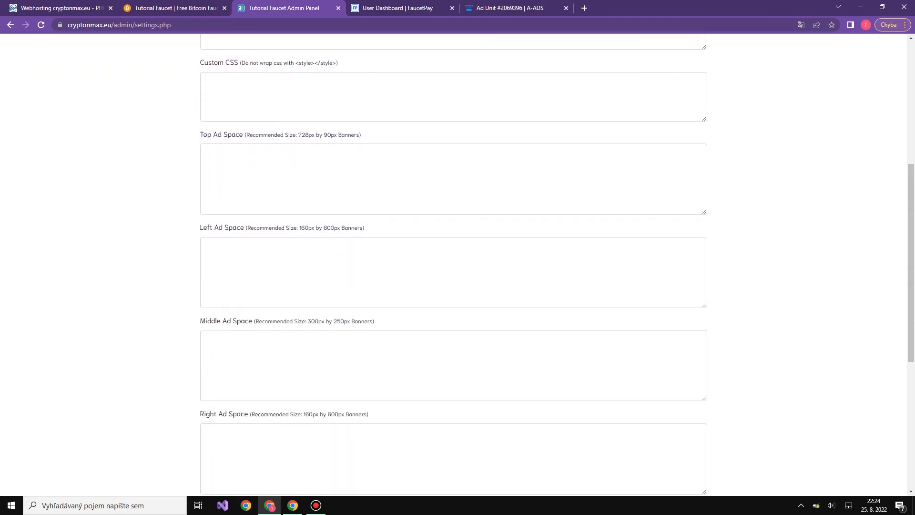
triple_click(214, 321)
left_click(206, 339)
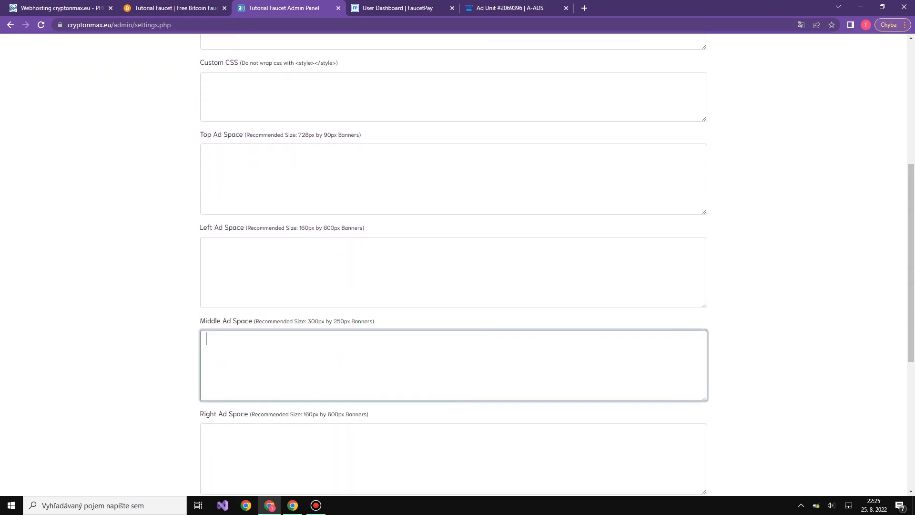
key("ctrl+v")
scroll(458, 267, "down", 6)
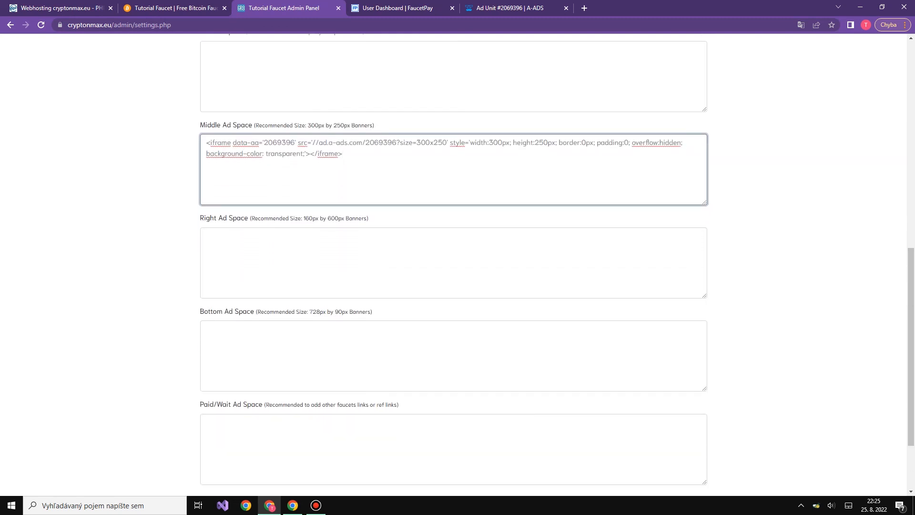
left_click(240, 415)
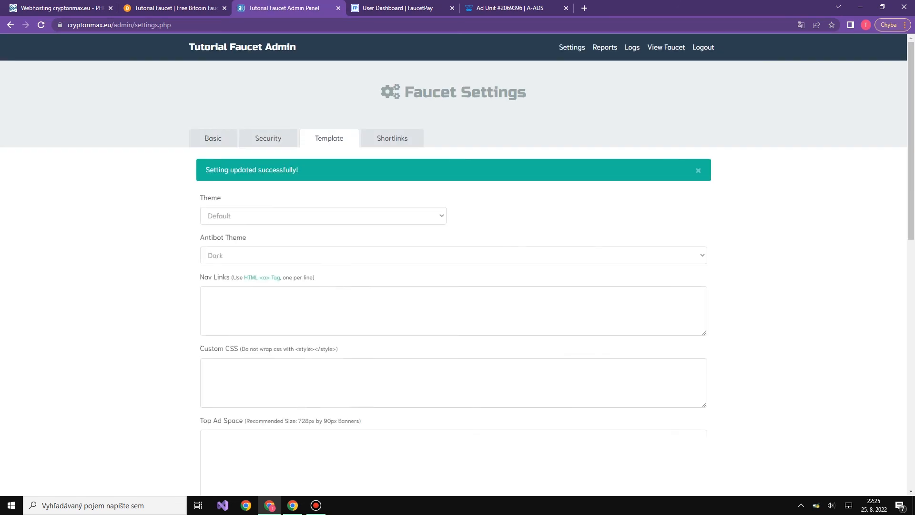
- Reload the live faucet and have A-ADS verify the embedded ad code
left_click(174, 8)
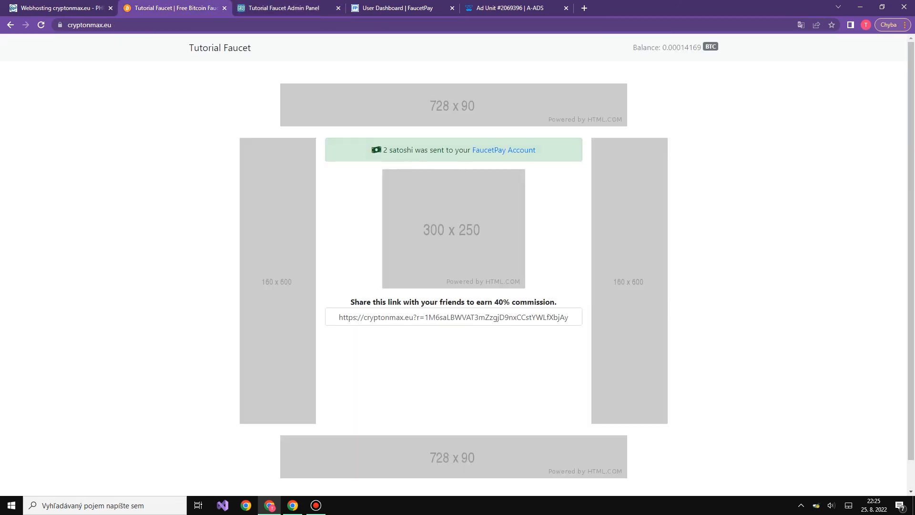
key("F5")
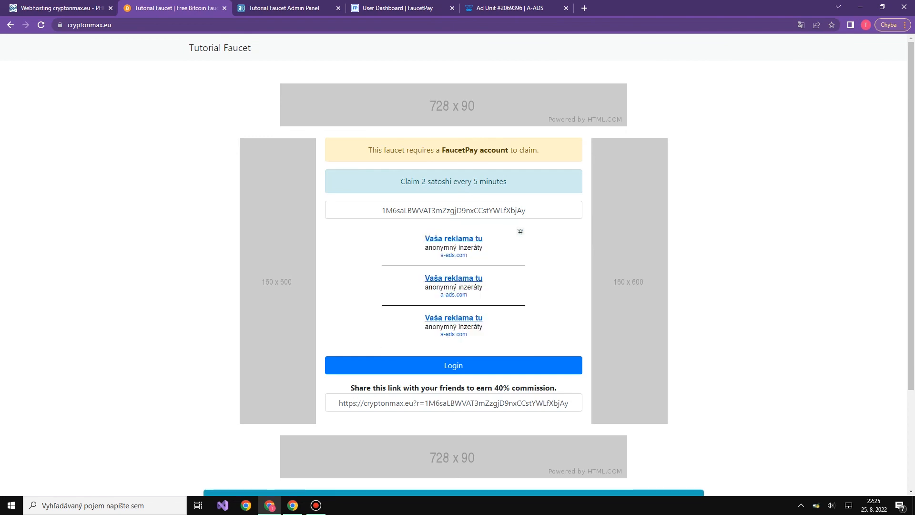
left_click(502, 8)
left_click(236, 224)
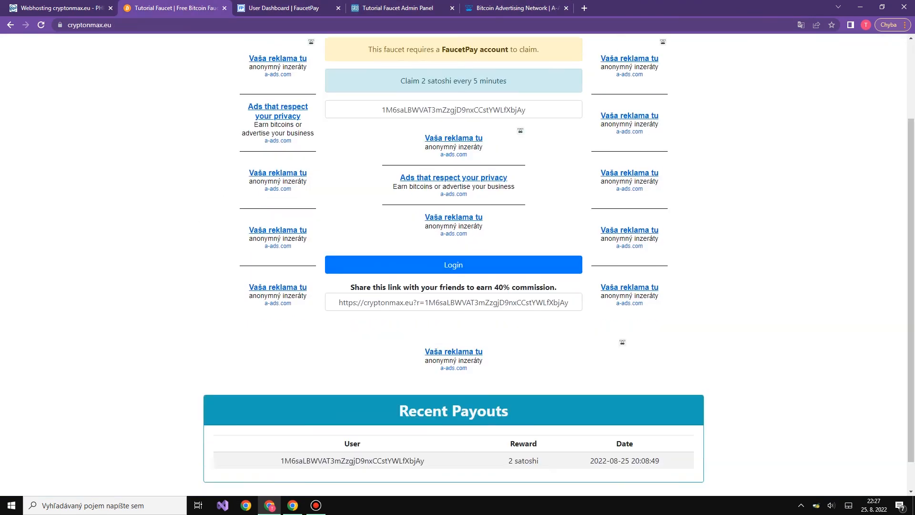
scroll(456, 266, "down", 2)
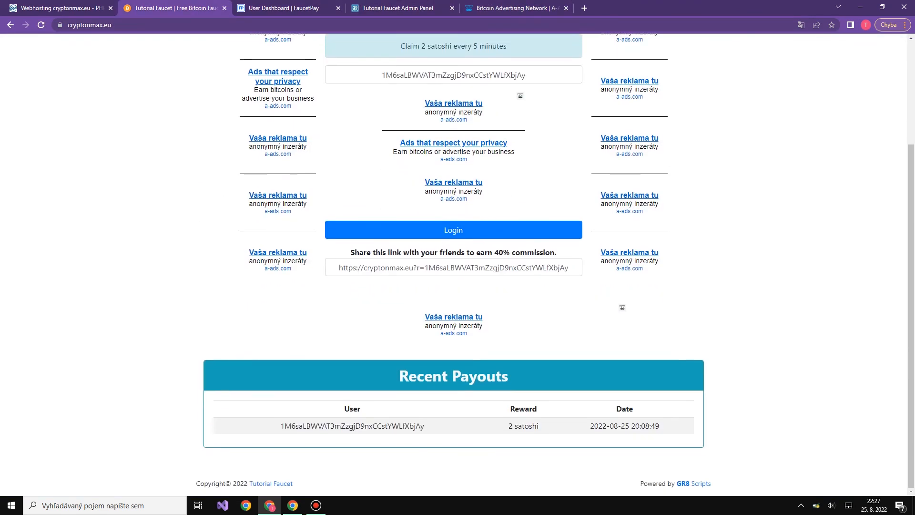
scroll(457, 265, "up", 3)
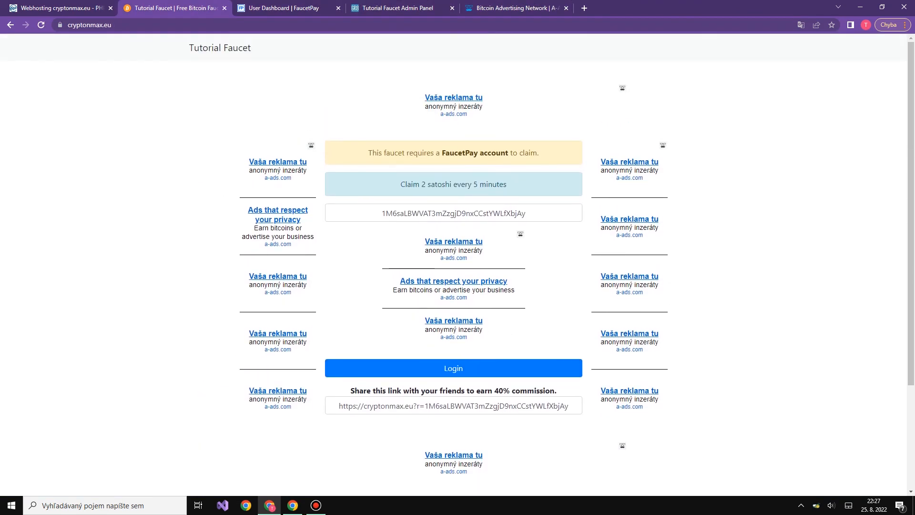